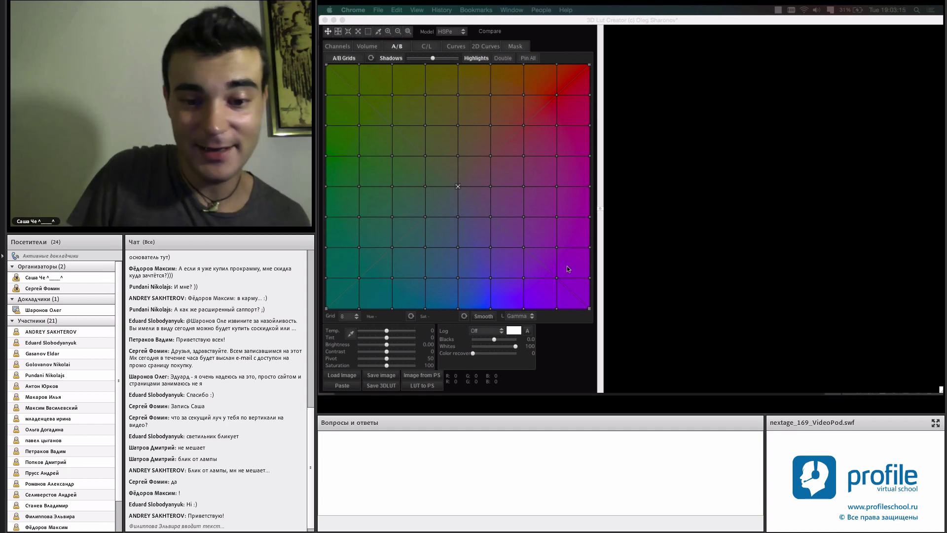
# Step: Switch from 3D LUT Creator to Photoshop, showing the Aqua.jpg shark photo
pyautogui.click(609, 385)
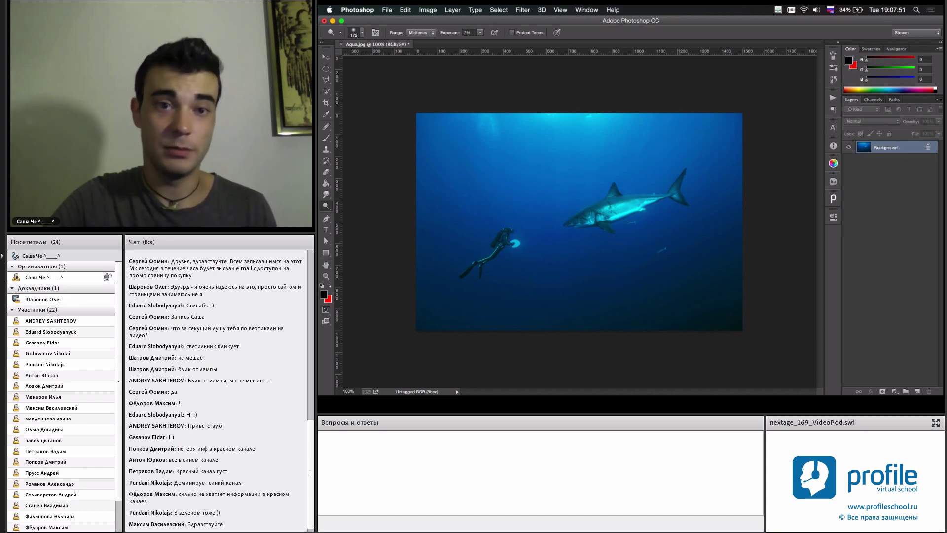
# Step: Switch to Lattice and rotate the 64×64×64 _NEZ0201.bak.3dl cube to view several sides
pyautogui.press('super+Tab')
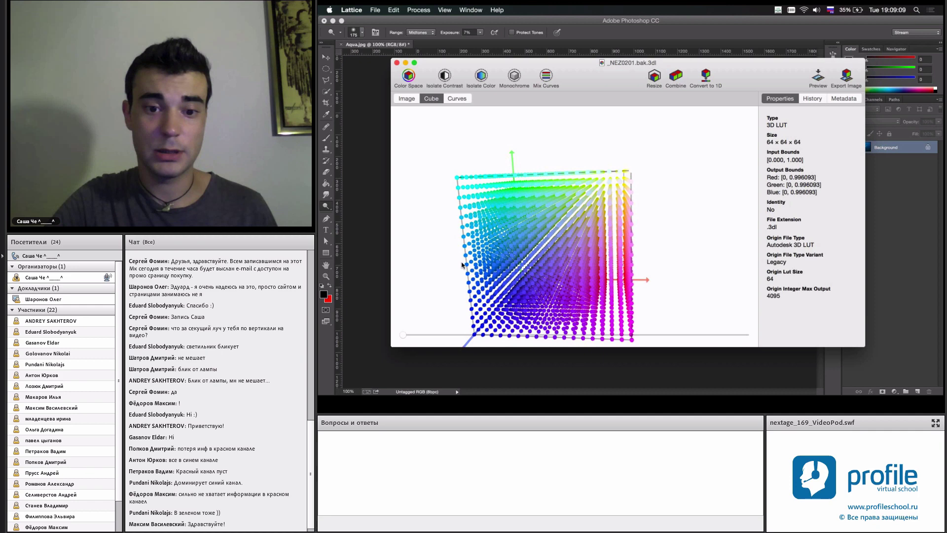
pyautogui.moveTo(462, 265)
pyautogui.mouseDown()
pyautogui.moveTo(510, 269)
pyautogui.moveTo(471, 263)
pyautogui.moveTo(532, 236)
pyautogui.moveTo(524, 187)
pyautogui.moveTo(566, 187)
pyautogui.moveTo(492, 264)
pyautogui.moveTo(573, 198)
pyautogui.moveTo(495, 268)
pyautogui.moveTo(510, 227)
pyautogui.mouseUp()
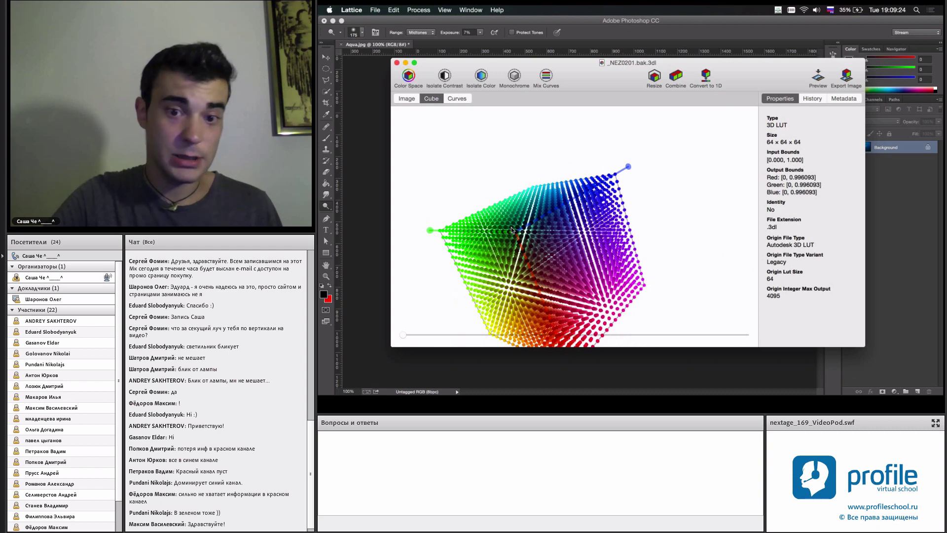
pyautogui.moveTo(553, 261); pyautogui.dragTo(522, 298)
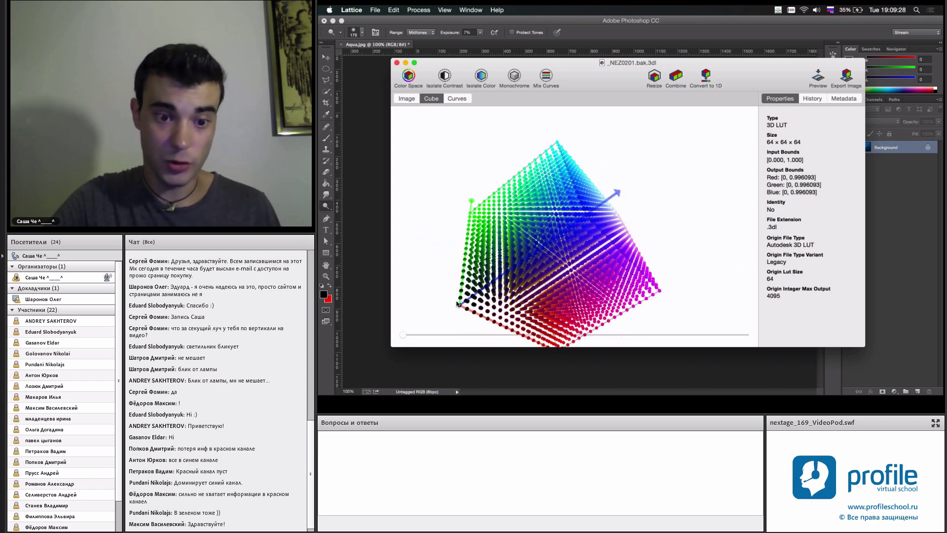
pyautogui.moveTo(603, 276); pyautogui.dragTo(483, 257)
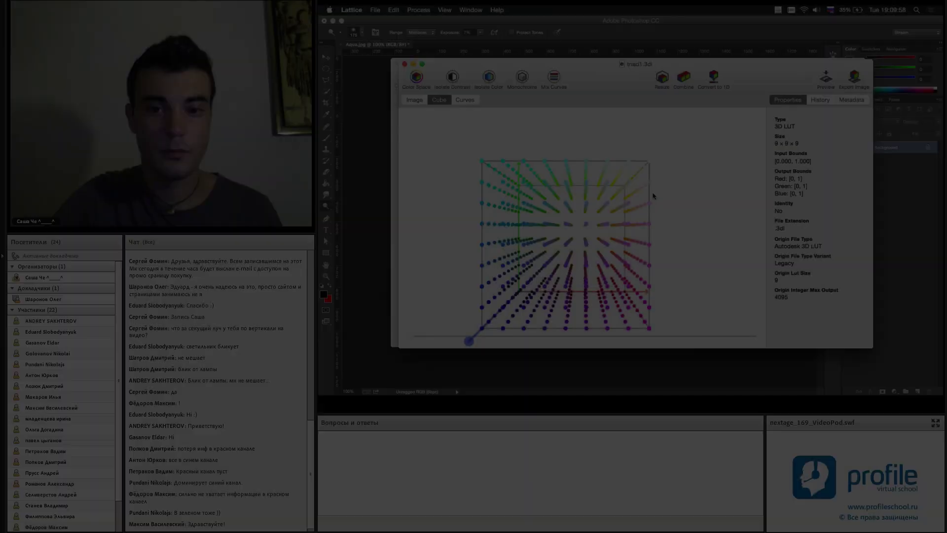
# Step: Rotate the 9×9×9 triad1.3dl cube to several angles and show its full diagonal transformation
pyautogui.moveTo(653, 196); pyautogui.dragTo(534, 239)
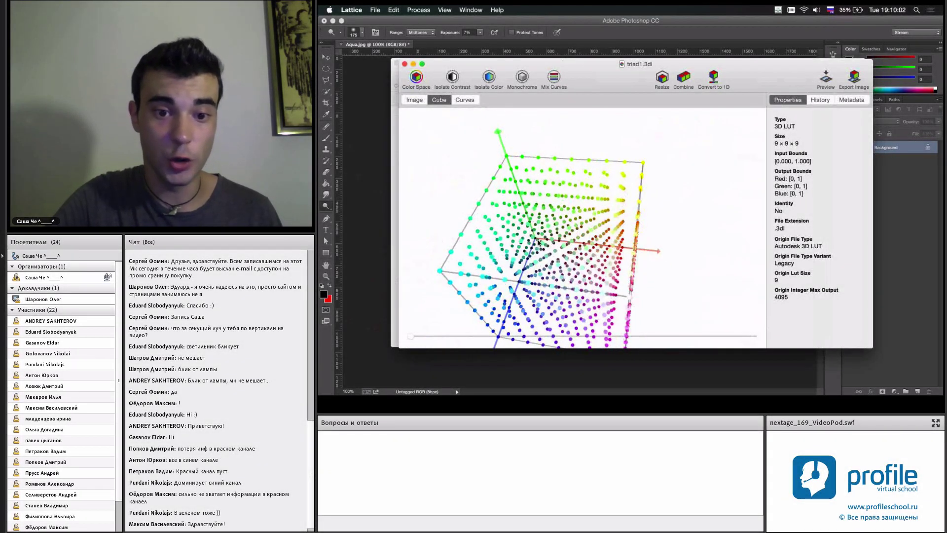
pyautogui.moveTo(538, 241)
pyautogui.mouseDown()
pyautogui.moveTo(570, 234)
pyautogui.moveTo(535, 207)
pyautogui.moveTo(566, 206)
pyautogui.moveTo(543, 232)
pyautogui.mouseUp()
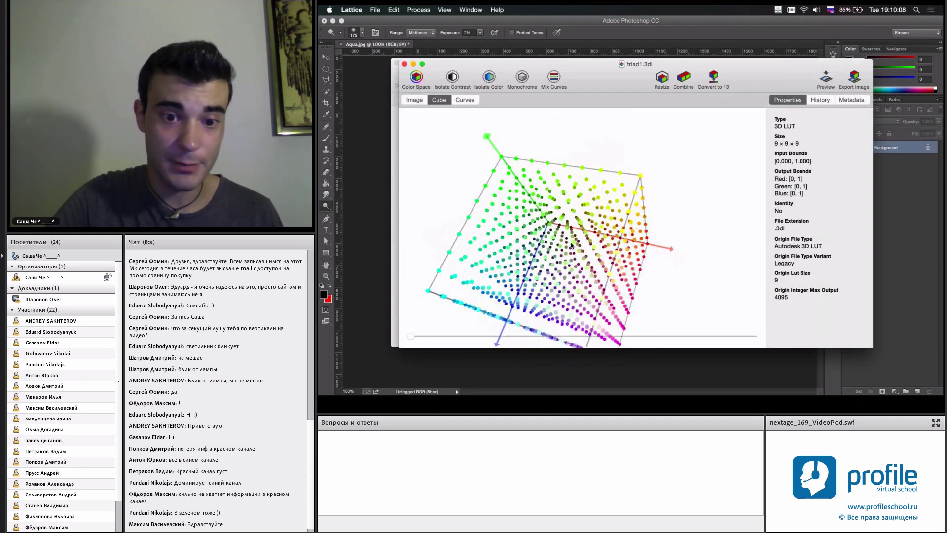
pyautogui.moveTo(583, 279)
pyautogui.mouseDown()
pyautogui.moveTo(572, 280)
pyautogui.moveTo(555, 234)
pyautogui.mouseUp()
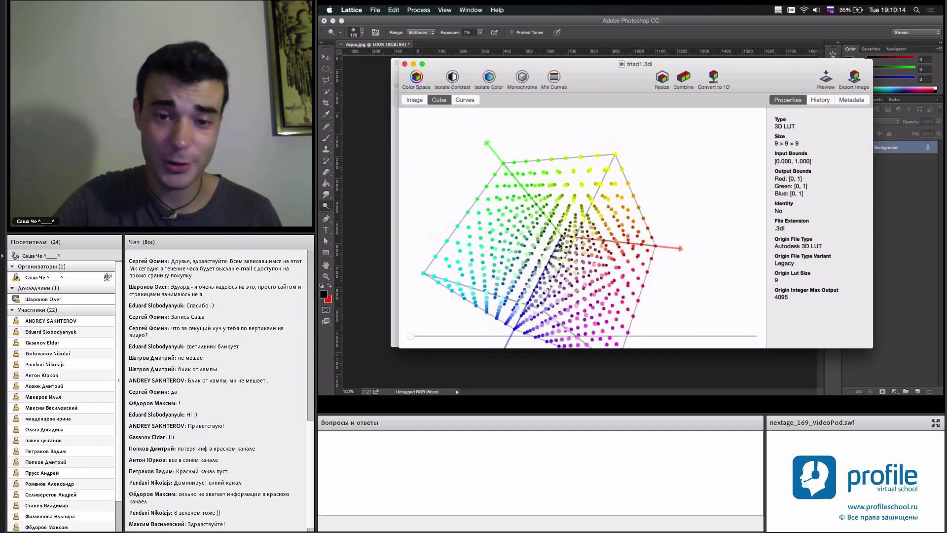
pyautogui.moveTo(559, 245)
pyautogui.mouseDown()
pyautogui.moveTo(568, 252)
pyautogui.moveTo(534, 240)
pyautogui.mouseUp()
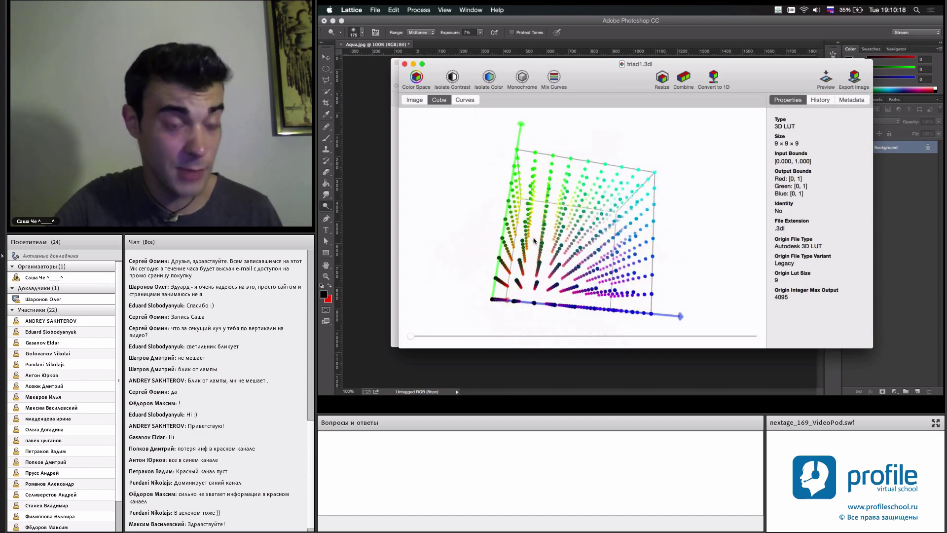
pyautogui.moveTo(513, 246); pyautogui.dragTo(534, 251)
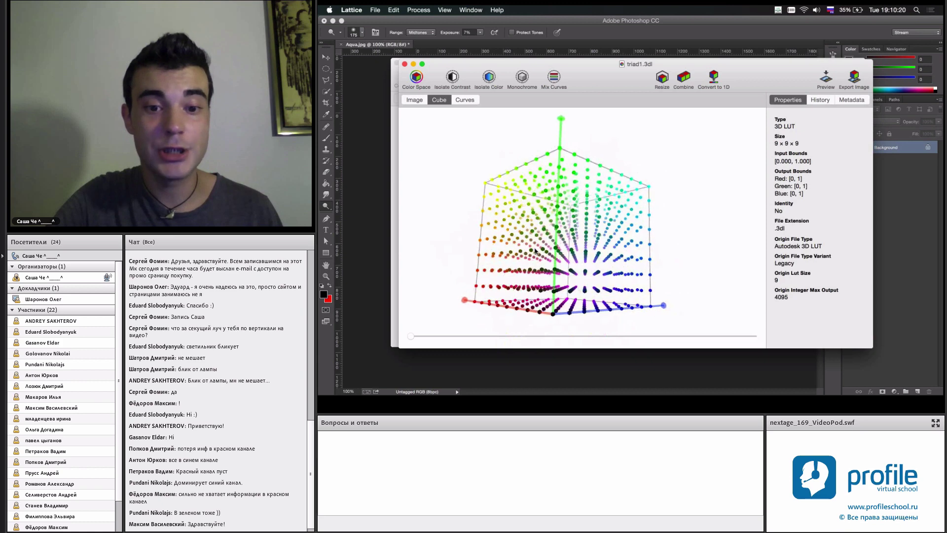
pyautogui.moveTo(632, 193); pyautogui.dragTo(593, 212)
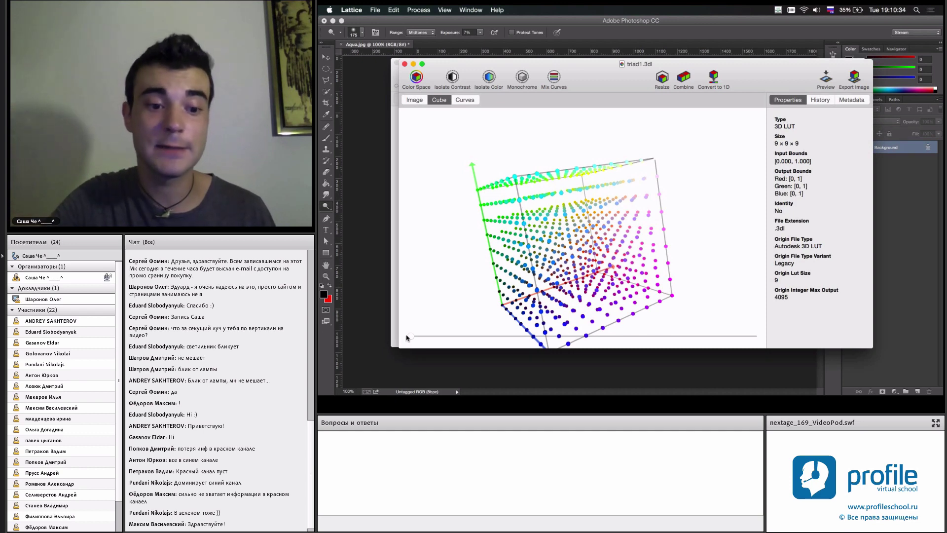
pyautogui.moveTo(407, 336); pyautogui.dragTo(769, 339)
pyautogui.moveTo(674, 252)
pyautogui.mouseDown()
pyautogui.moveTo(599, 269)
pyautogui.moveTo(625, 302)
pyautogui.moveTo(645, 286)
pyautogui.moveTo(567, 235)
pyautogui.moveTo(647, 243)
pyautogui.mouseUp()
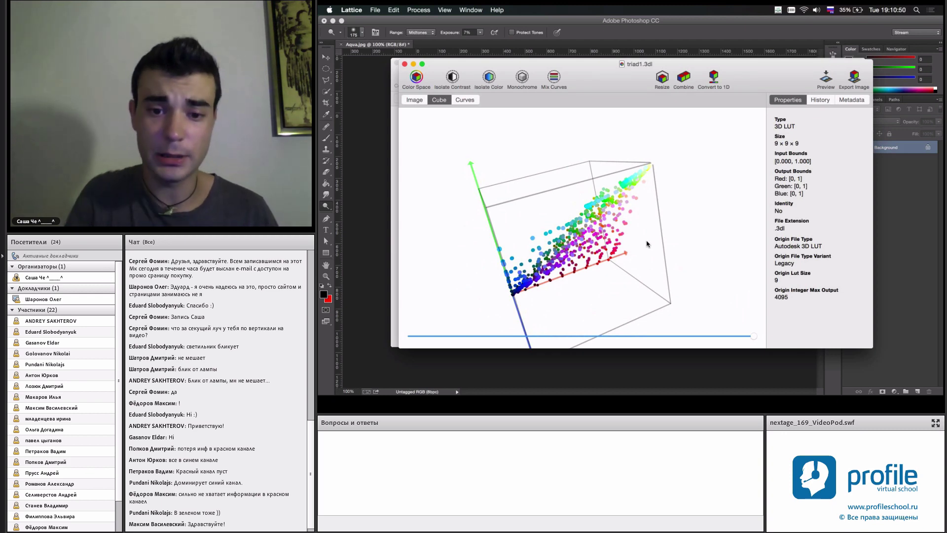
# Step: Compare triad1.3dl's neutral grid with its transformed point cloud, viewed as a diagonal band
pyautogui.moveTo(620, 232)
pyautogui.mouseDown()
pyautogui.moveTo(637, 250)
pyautogui.moveTo(541, 224)
pyautogui.mouseUp()
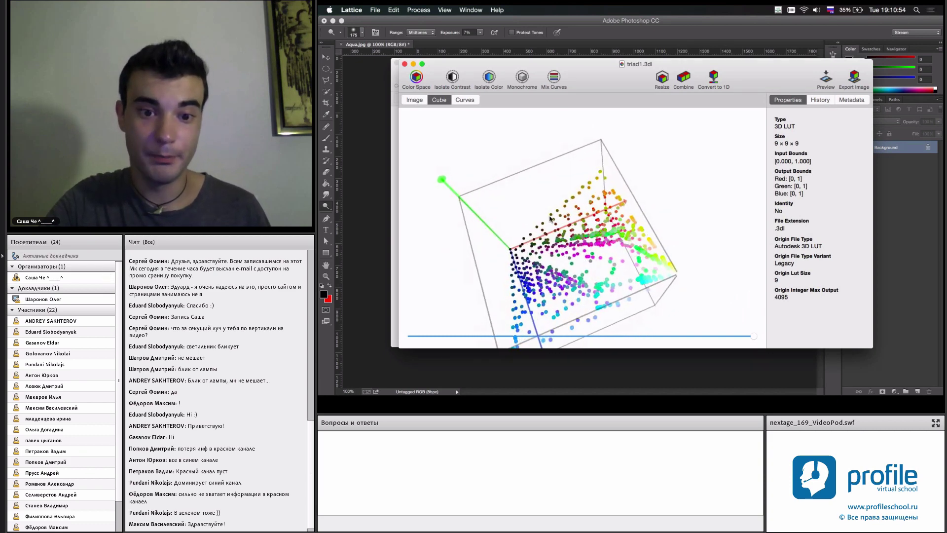
pyautogui.moveTo(753, 335); pyautogui.dragTo(410, 336)
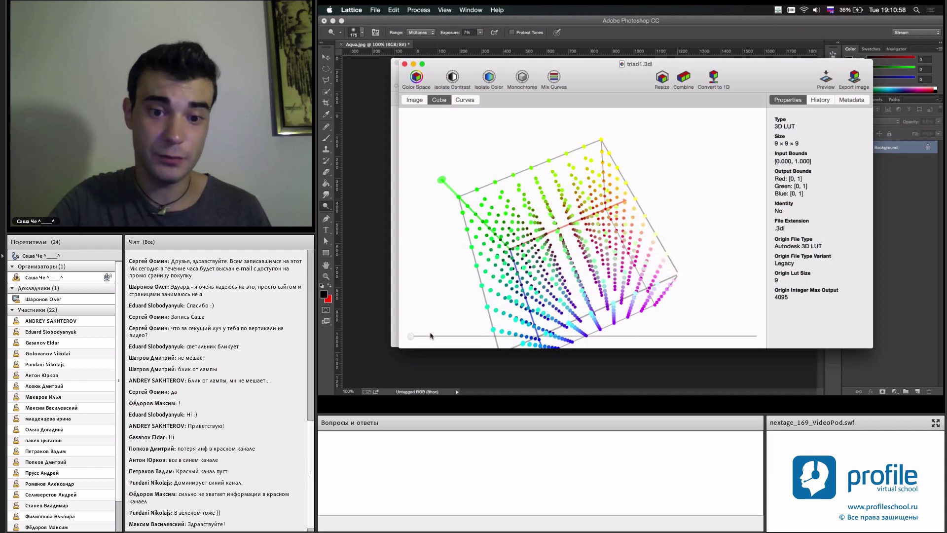
pyautogui.click(430, 336)
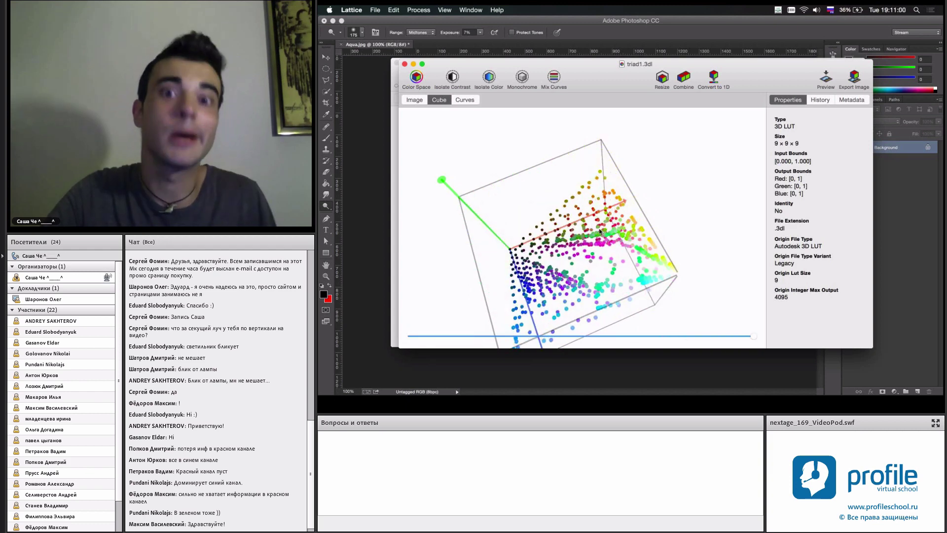
pyautogui.moveTo(600, 232)
pyautogui.mouseDown()
pyautogui.moveTo(611, 194)
pyautogui.moveTo(607, 212)
pyautogui.moveTo(568, 243)
pyautogui.mouseUp()
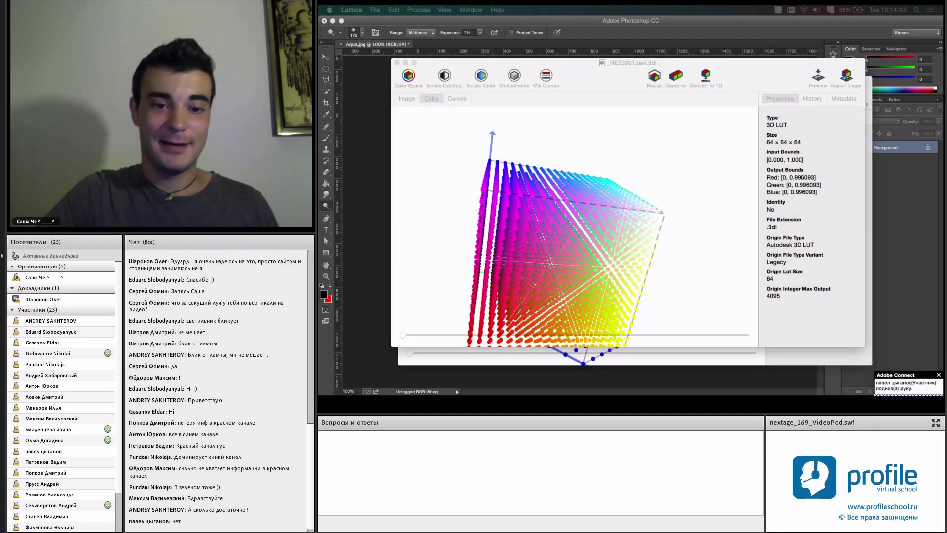
# Step: Turn the _NEZ0201.bak.3dl cube through red, magenta and cyan/green orientations to a tilted angle
pyautogui.moveTo(578, 239); pyautogui.dragTo(518, 249)
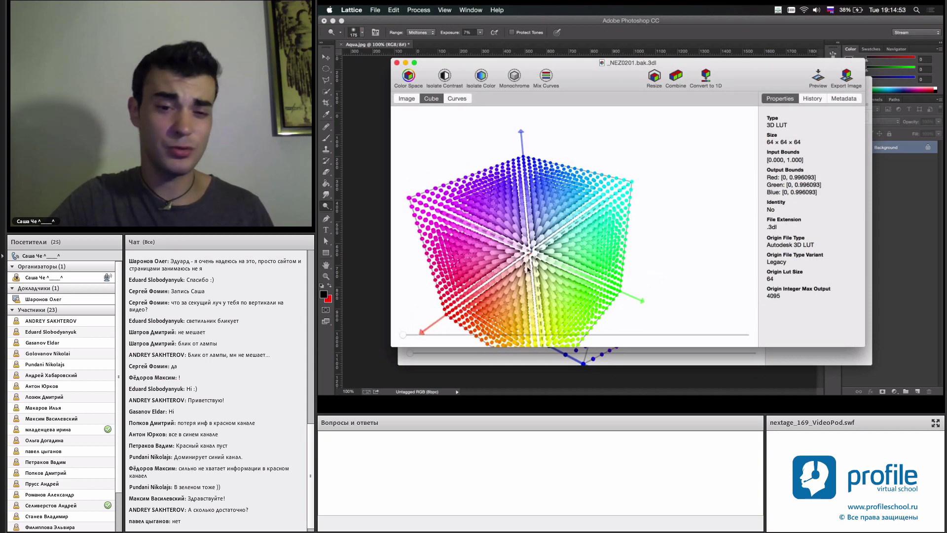
pyautogui.moveTo(523, 269)
pyautogui.mouseDown()
pyautogui.moveTo(588, 226)
pyautogui.moveTo(544, 254)
pyautogui.mouseUp()
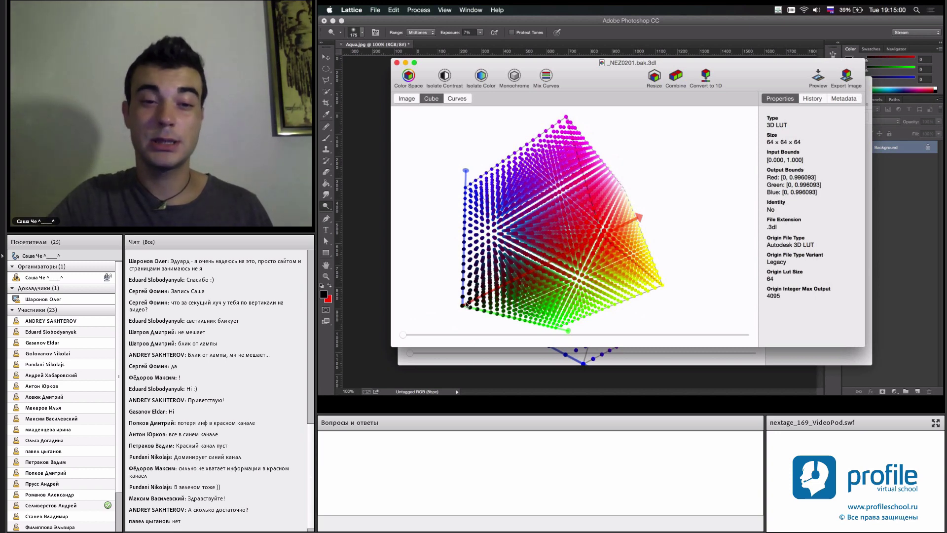
pyautogui.moveTo(466, 305)
pyautogui.mouseDown()
pyautogui.moveTo(519, 269)
pyautogui.moveTo(506, 277)
pyautogui.mouseUp()
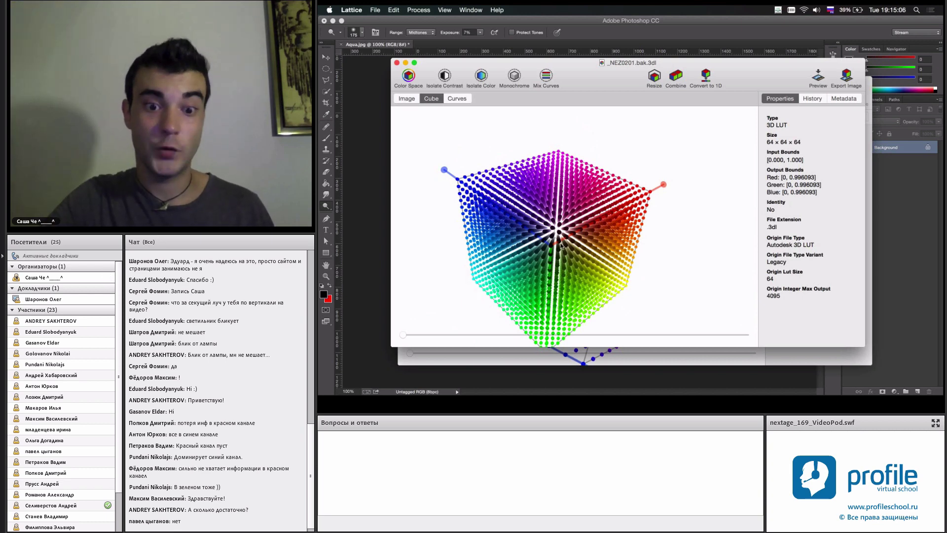
pyautogui.moveTo(548, 248); pyautogui.dragTo(551, 246)
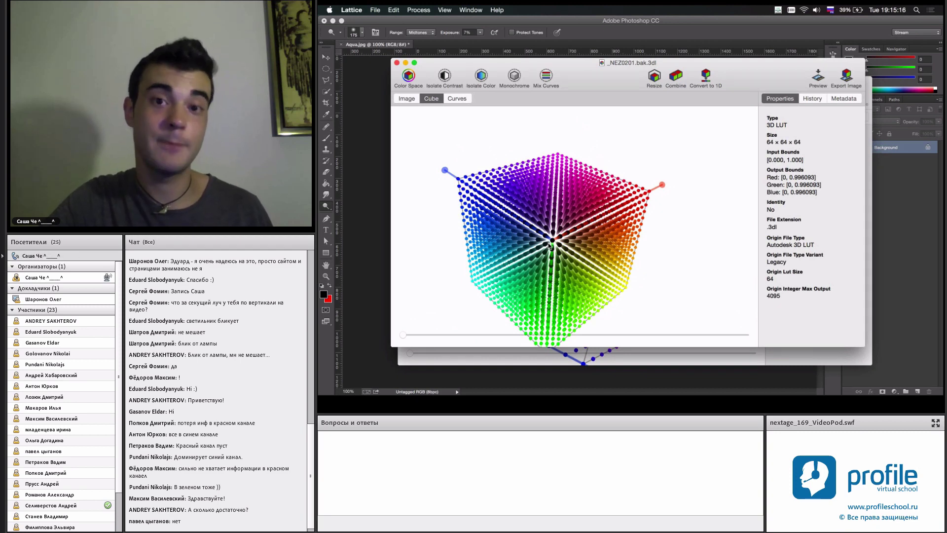
pyautogui.moveTo(559, 236); pyautogui.dragTo(527, 258)
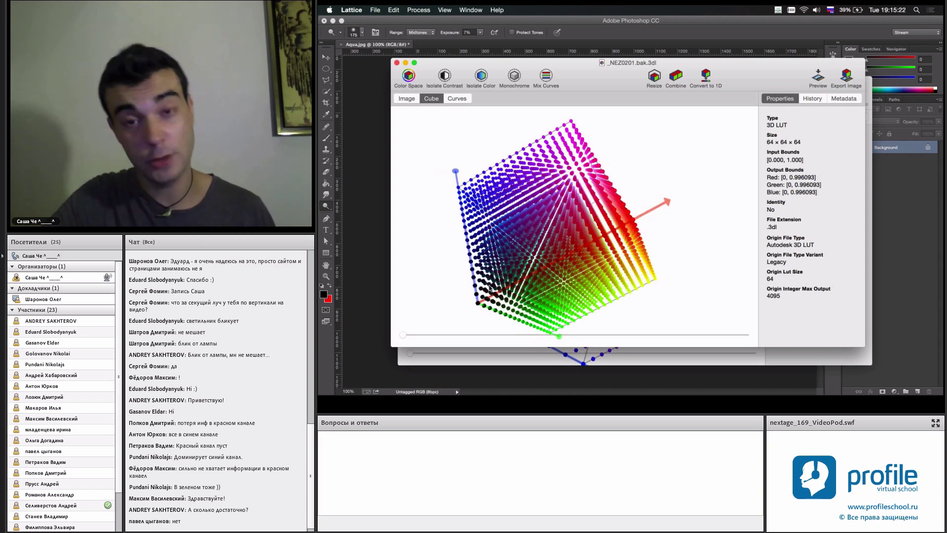
# Step: Preview the triad1.3dl grade on a sample photo and shift the Original/LUT split
pyautogui.click(497, 356)
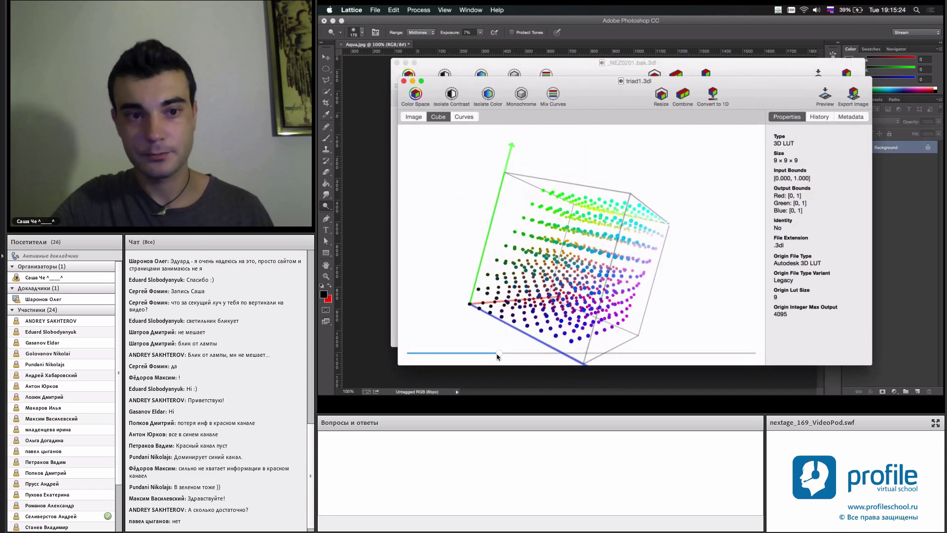
pyautogui.click(411, 115)
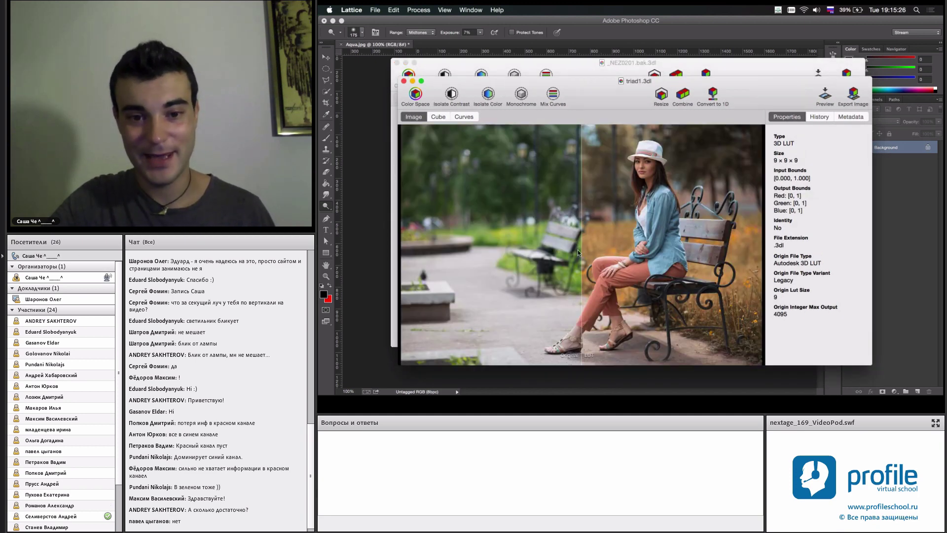
pyautogui.moveTo(579, 252)
pyautogui.mouseDown()
pyautogui.moveTo(508, 272)
pyautogui.moveTo(594, 278)
pyautogui.mouseUp()
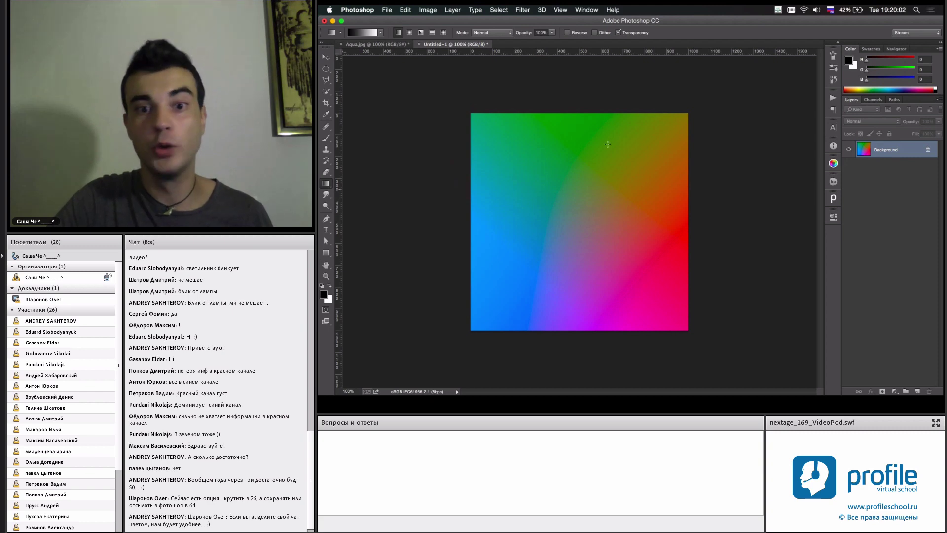
# Step: Pick the Rectangular Marquee Tool and add a Hue/Saturation adjustment layer over the gradient
pyautogui.moveTo(326, 69); pyautogui.dragTo(349, 70)
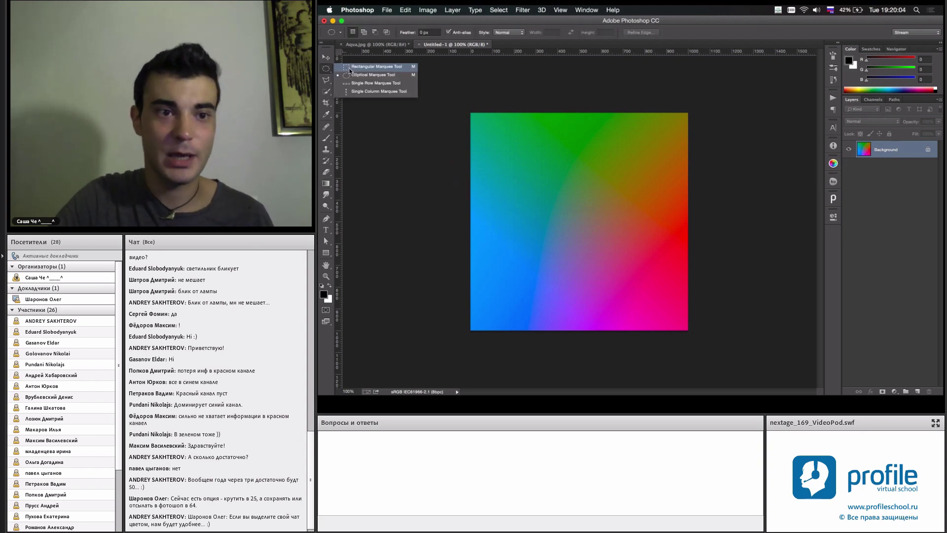
pyautogui.click(349, 67)
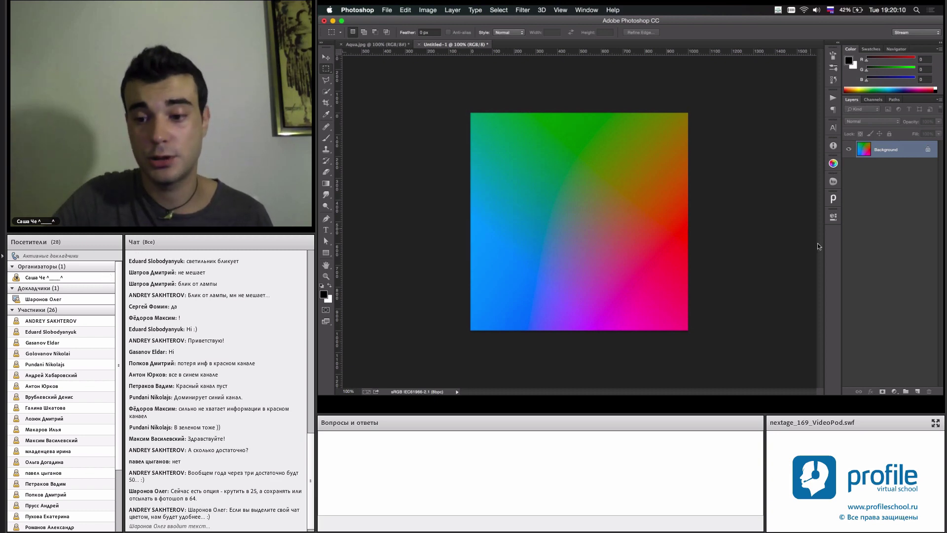
pyautogui.click(893, 391)
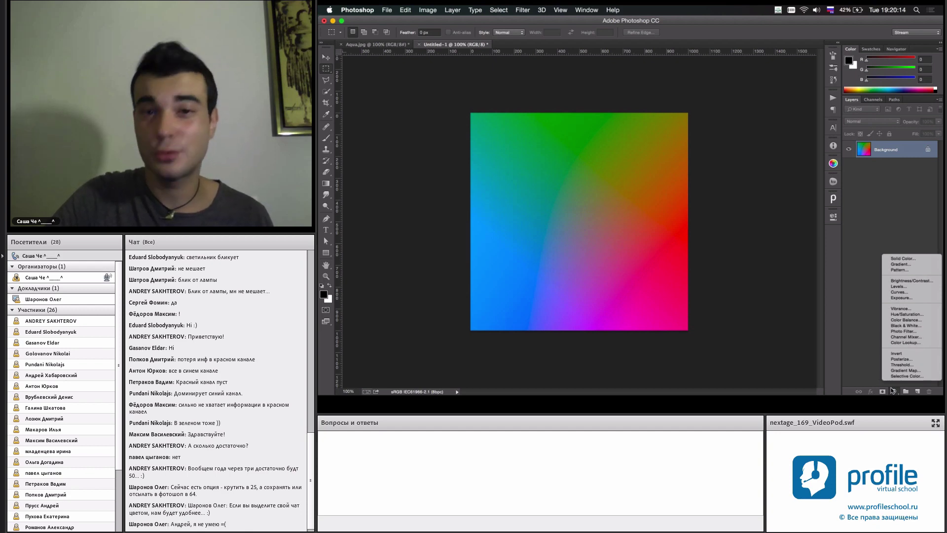
pyautogui.click(902, 315)
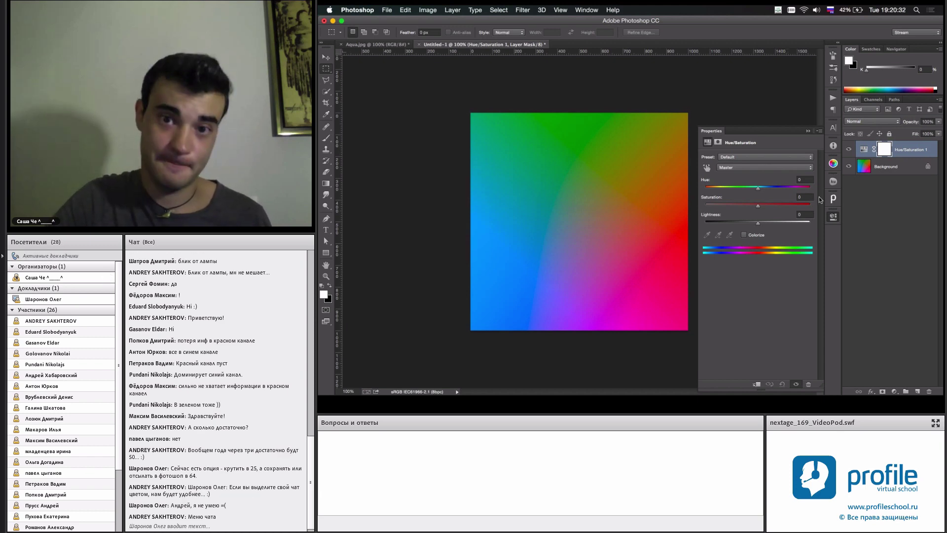
# Step: Limit Hue/Saturation to Greens, shift their hue toward blue, and toggle the layer to compare
pyautogui.click(739, 167)
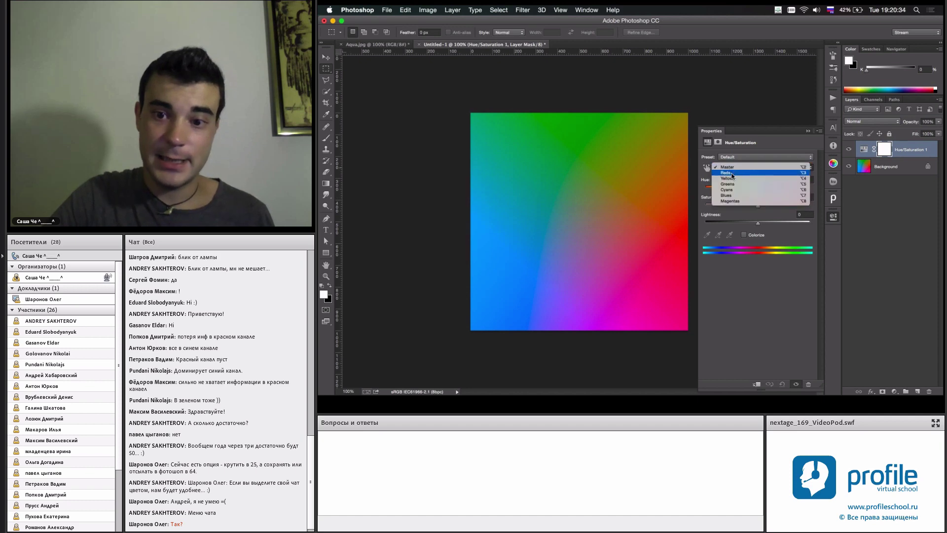
pyautogui.click(730, 183)
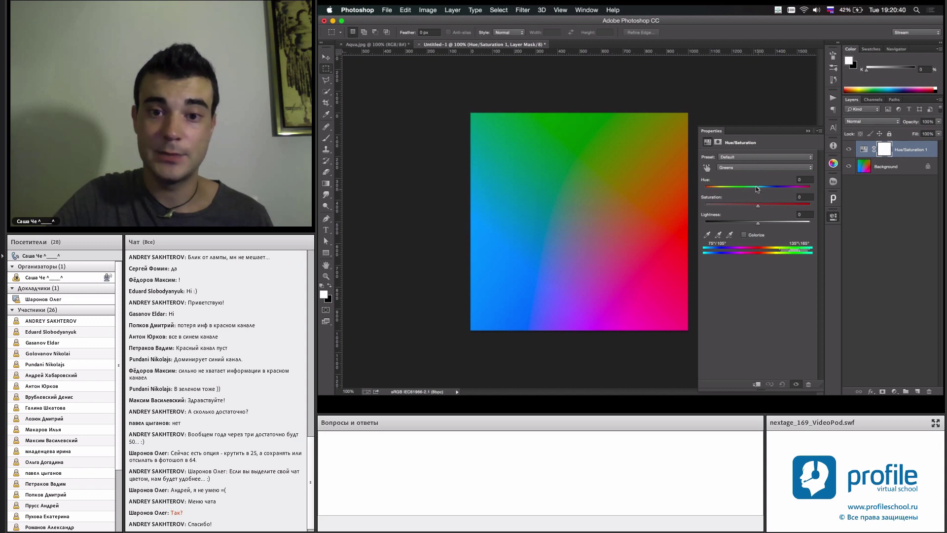
pyautogui.moveTo(757, 187)
pyautogui.mouseDown()
pyautogui.moveTo(784, 188)
pyautogui.moveTo(718, 190)
pyautogui.mouseUp()
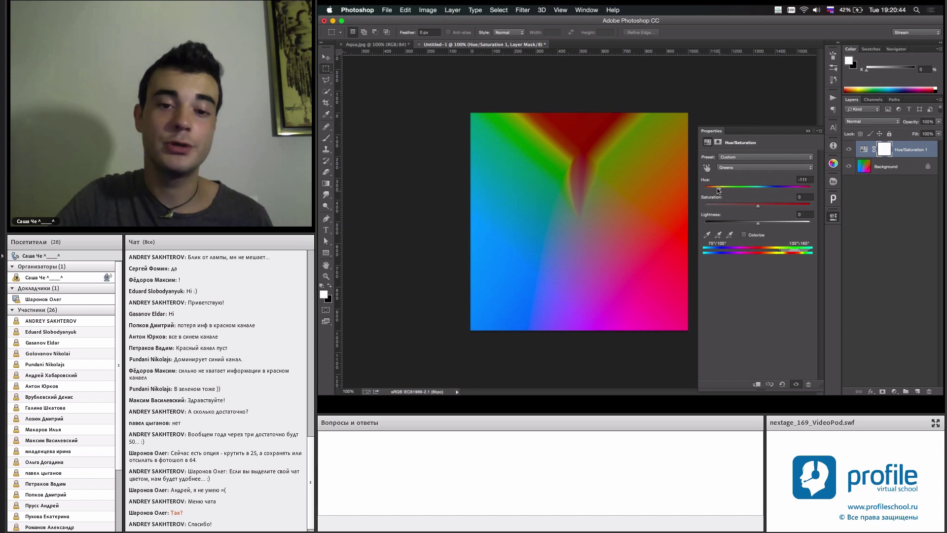
pyautogui.click(848, 148)
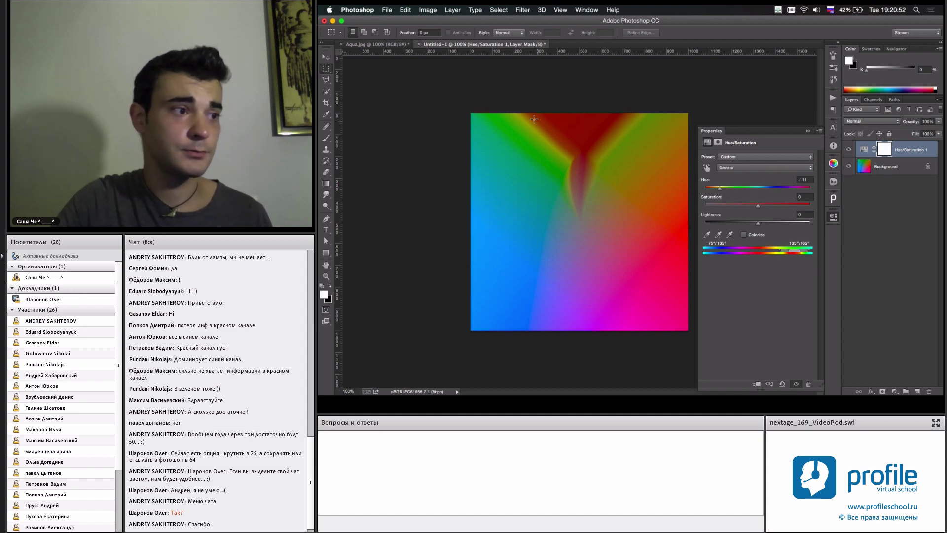
# Step: Zoom in to inspect the gradient, then set the greens' hue shift to about -61
pyautogui.hotkey('ctrl', '+')
pyautogui.hotkey('ctrl', '+')
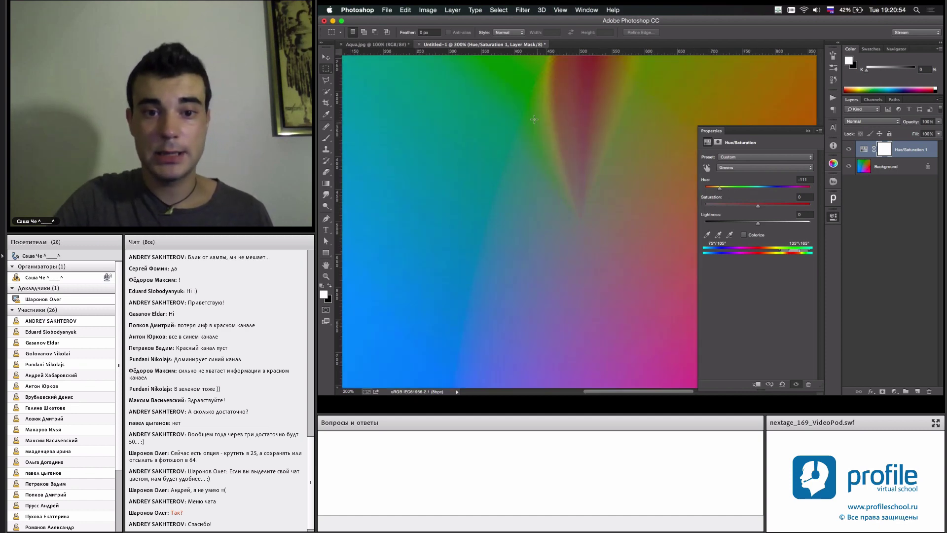
pyautogui.scroll(5, 532, 119)
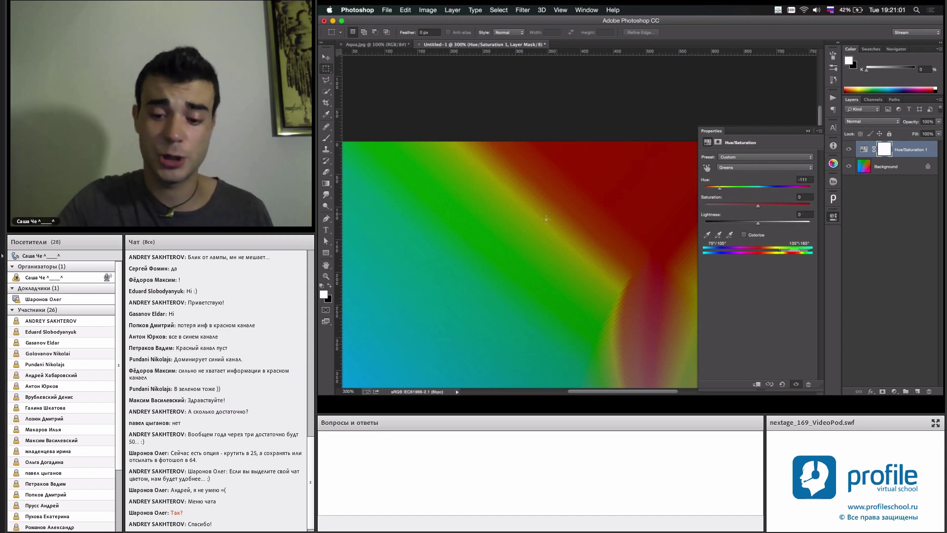
pyautogui.hotkey('ctrl', '0')
pyautogui.hotkey('ctrl', '-')
pyautogui.hotkey('ctrl', '-')
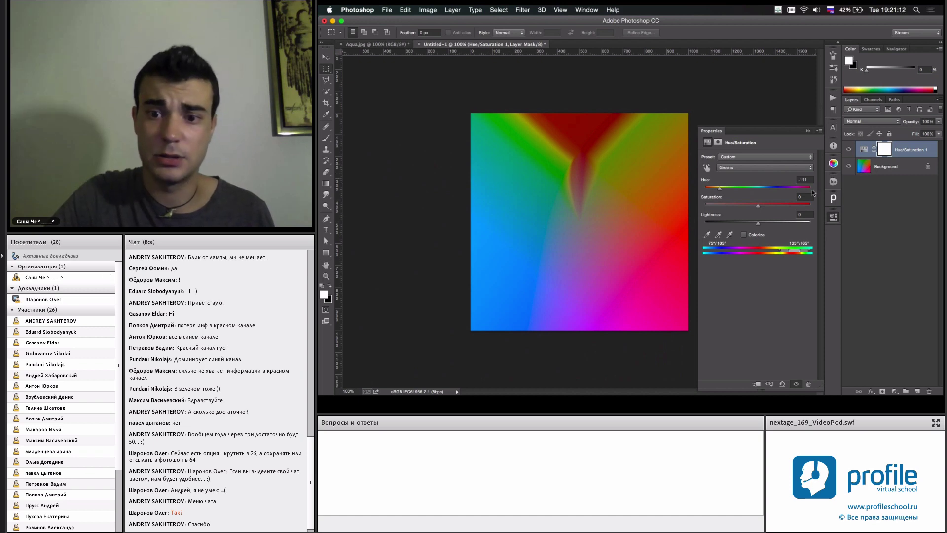
pyautogui.click(744, 187)
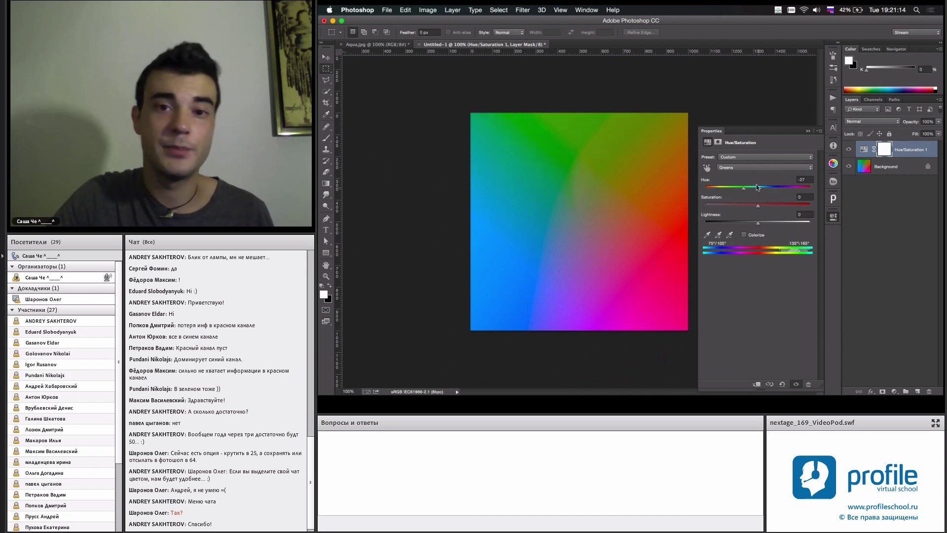
pyautogui.click(729, 187)
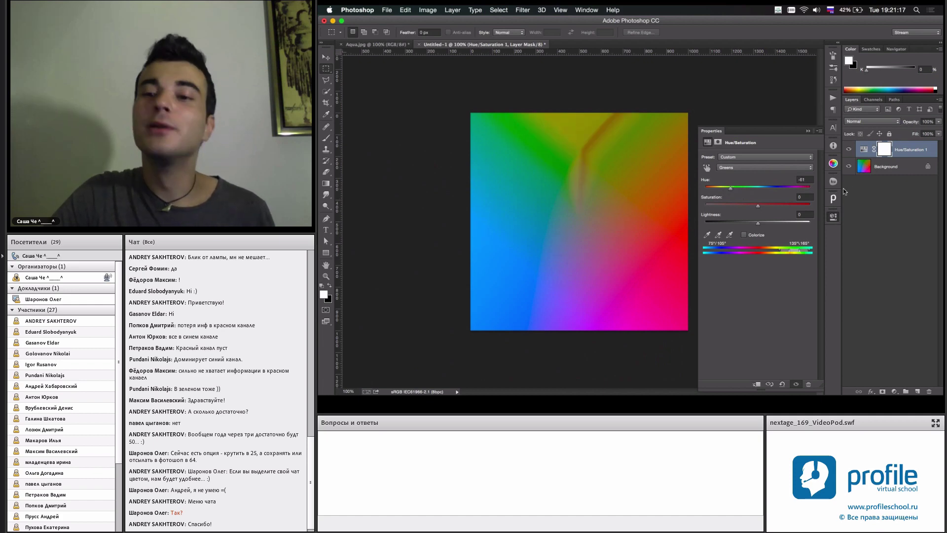
# Step: Hide the Hue/Saturation layer and duplicate the Background as Background copy
pyautogui.click(833, 215)
pyautogui.click(848, 149)
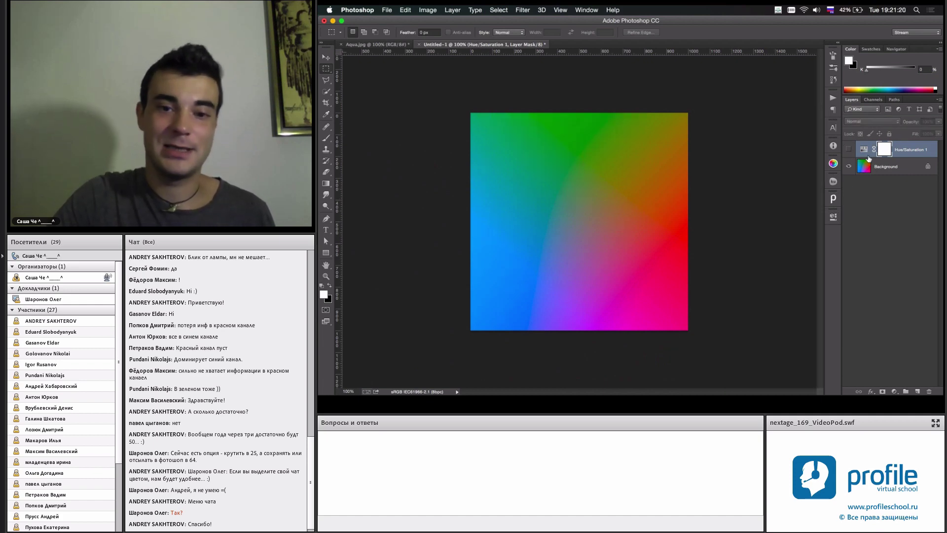
pyautogui.click(870, 166)
pyautogui.hotkey('ctrl', 'j')
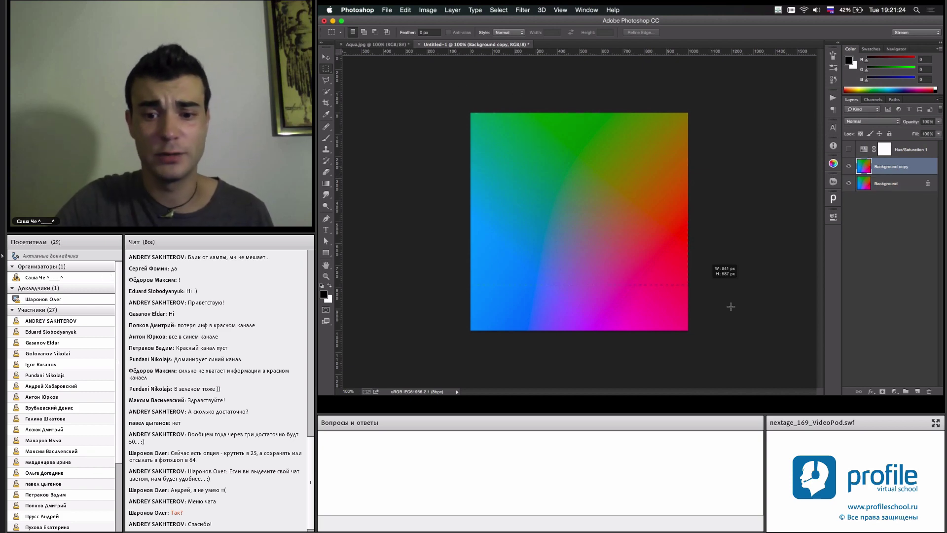
# Step: Open the Liquify filter on the Background copy layer
pyautogui.moveTo(454, 89); pyautogui.dragTo(770, 313)
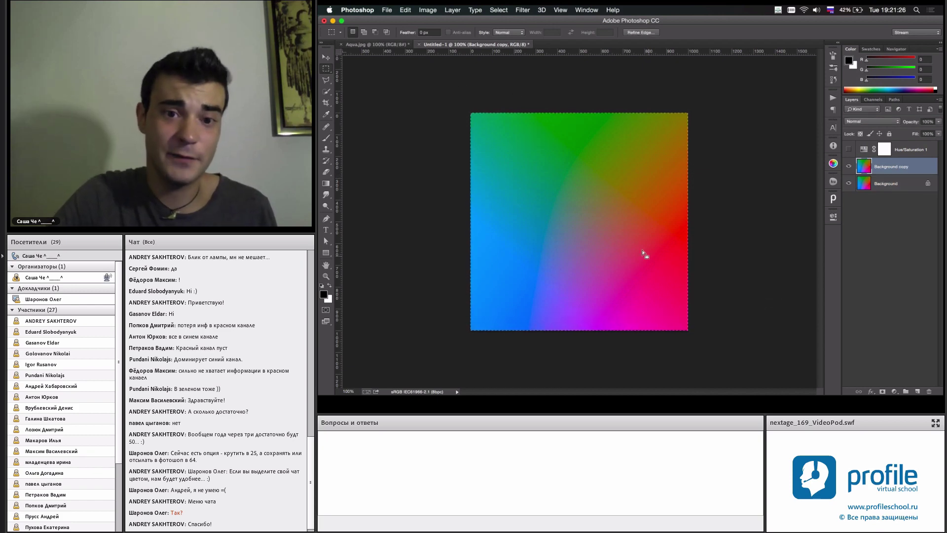
pyautogui.click(602, 211)
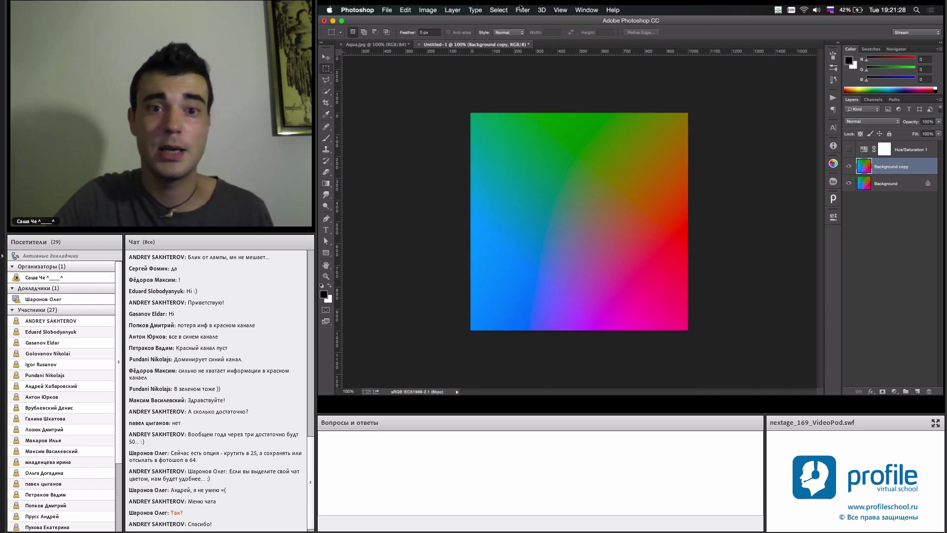
pyautogui.click(522, 10)
pyautogui.click(632, 167)
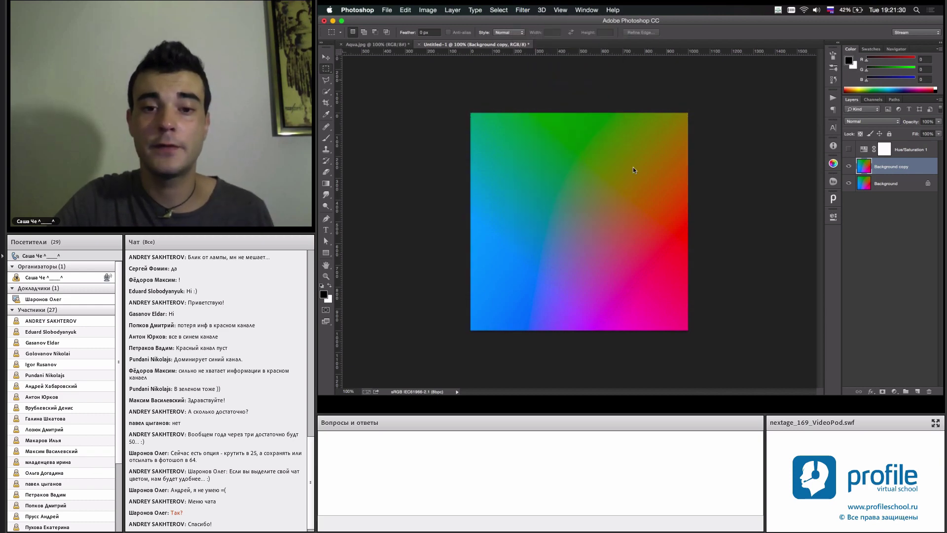
pyautogui.hotkey('ctrl', 'shift', 'x')
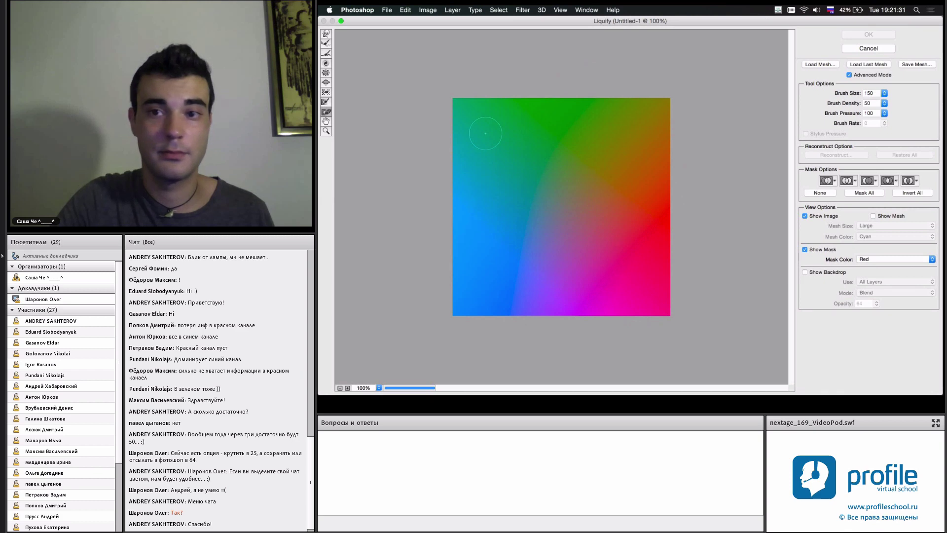
# Step: Enlarge the Liquify warp brush to 800
pyautogui.press(']')
pyautogui.press(']')
pyautogui.press(']')
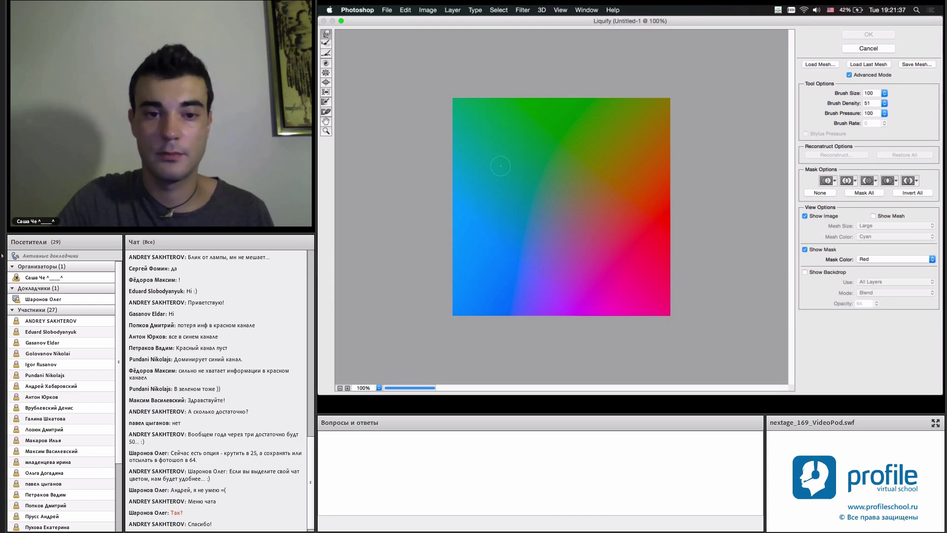
pyautogui.press(']')
pyautogui.press(']')
pyautogui.press(']')
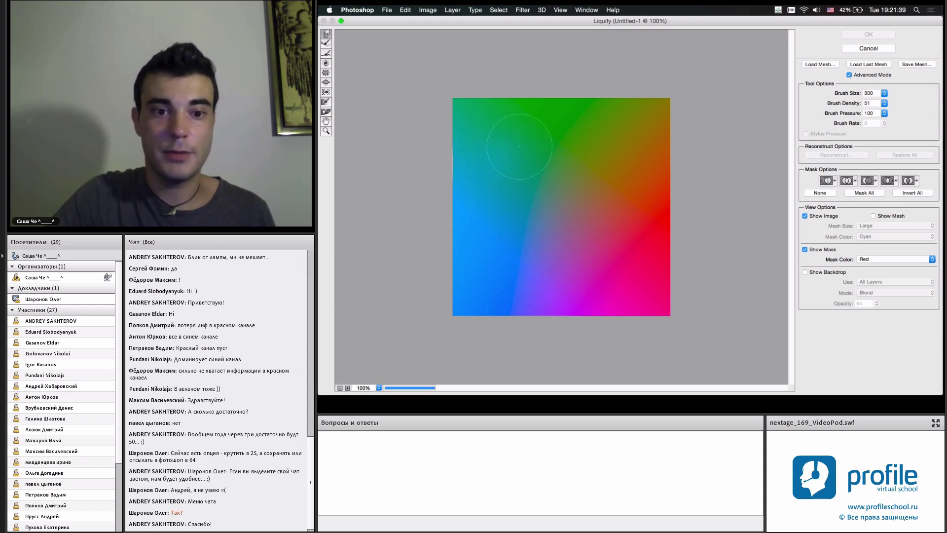
pyautogui.hotkey('ctrl', 'shift', 'z')
pyautogui.hotkey('ctrl', 'alt', 'z')
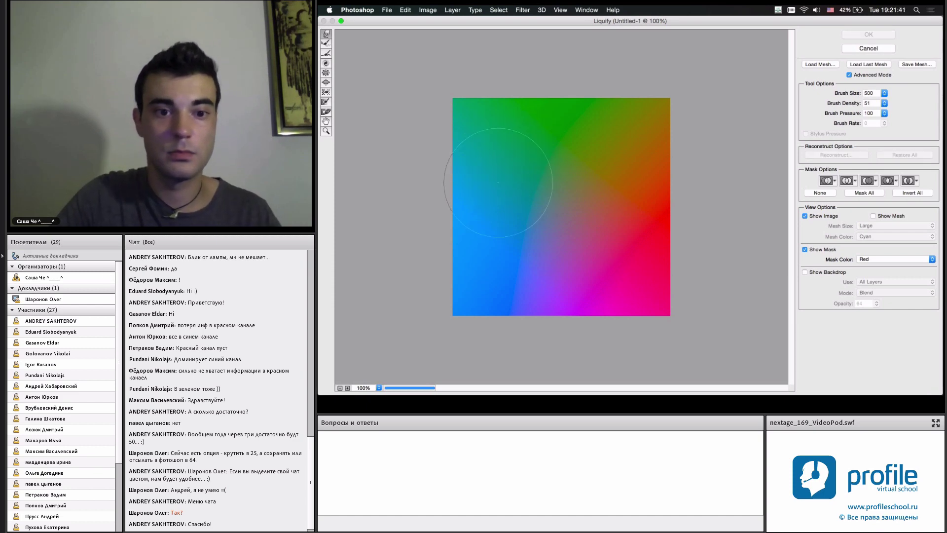
pyautogui.press(']')
pyautogui.press(']')
pyautogui.press(']')
# Step: Test Forward Warp pushes on the gradient edges and view the mesh, then cancel Liquify unapplied
pyautogui.moveTo(434, 163); pyautogui.dragTo(470, 157)
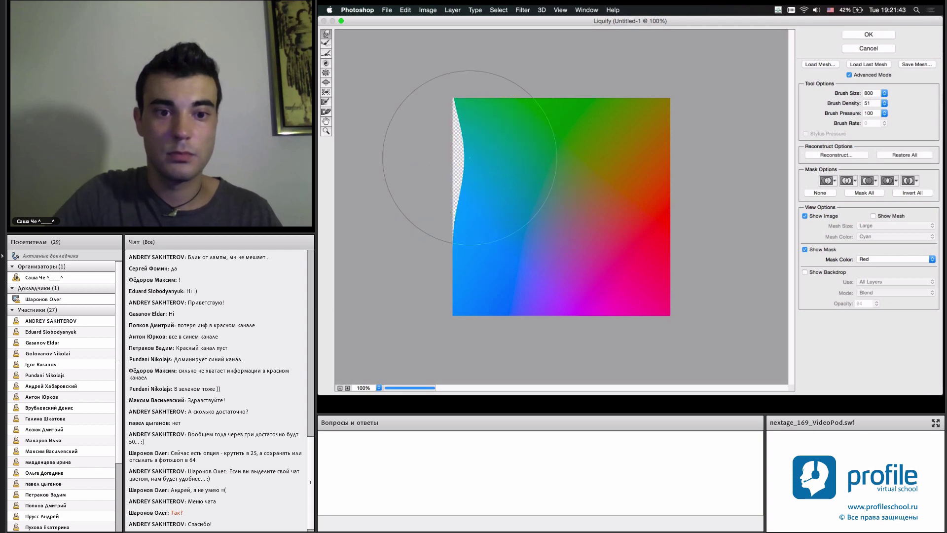
pyautogui.hotkey('ctrl', 'z')
pyautogui.moveTo(434, 131); pyautogui.dragTo(549, 122)
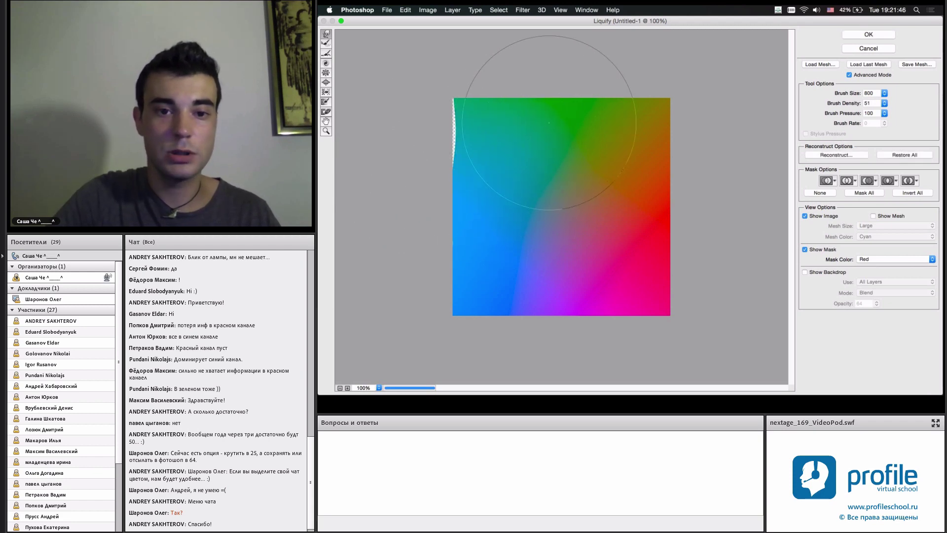
pyautogui.hotkey('ctrl', 'z')
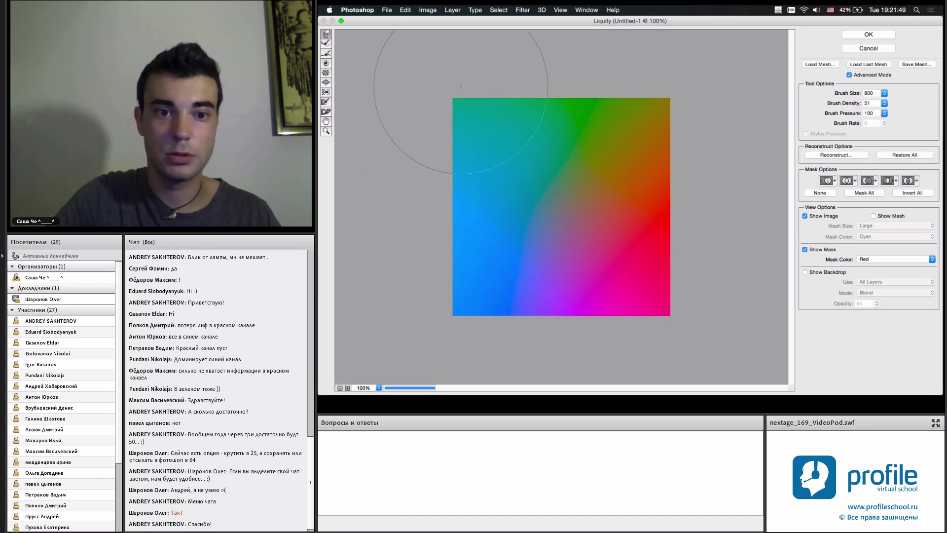
pyautogui.moveTo(651, 93)
pyautogui.mouseDown()
pyautogui.moveTo(601, 128)
pyautogui.moveTo(670, 124)
pyautogui.mouseUp()
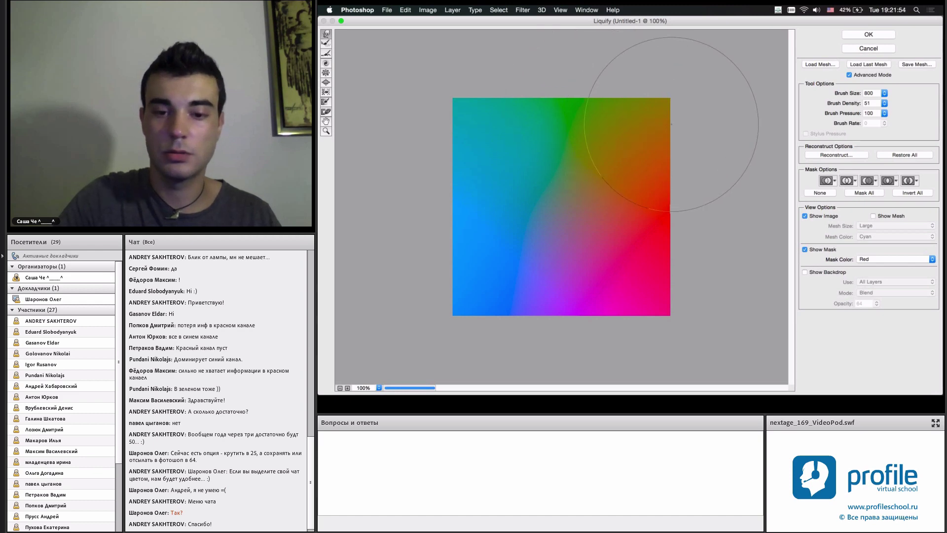
pyautogui.press('[')
pyautogui.press('[')
pyautogui.press('[')
pyautogui.press('[')
pyautogui.press('[')
pyautogui.press('[')
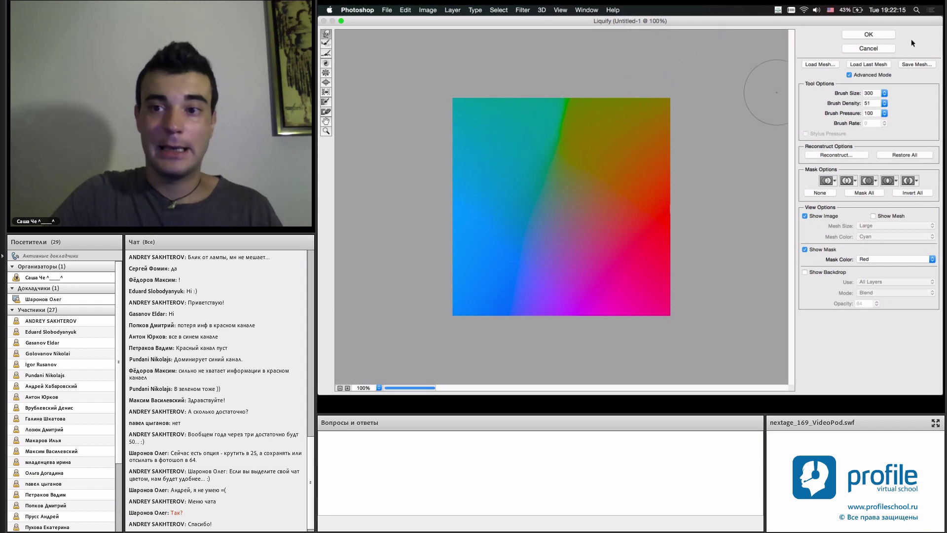
pyautogui.click(875, 216)
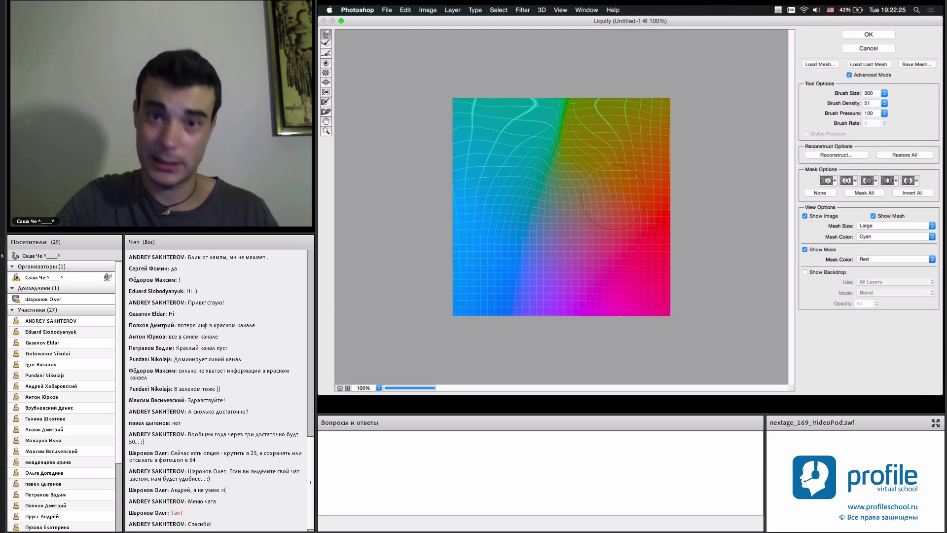
pyautogui.click(862, 47)
pyautogui.moveTo(626, 375)
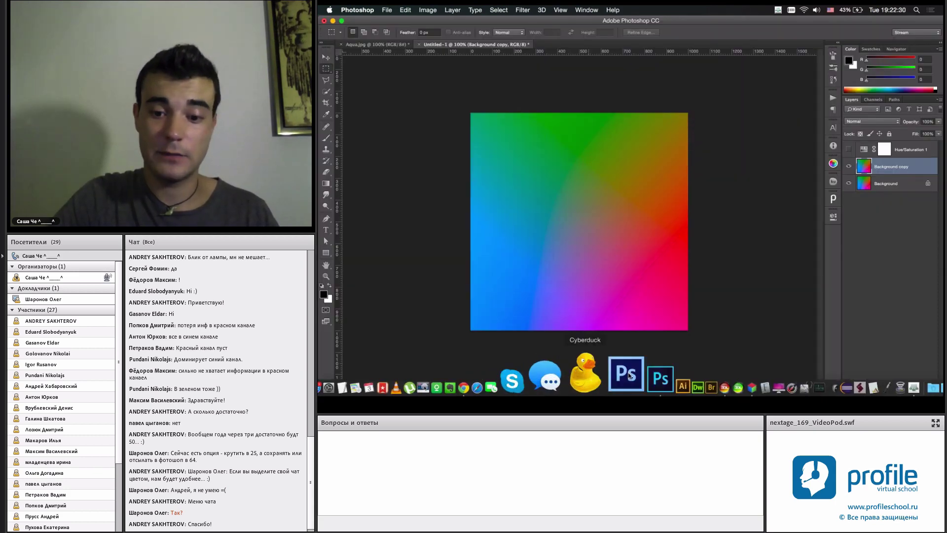
# Step: In 3D LUT Creator, warp the gradient's colours by dragging top-left and top A/B grid nodes
pyautogui.click(663, 375)
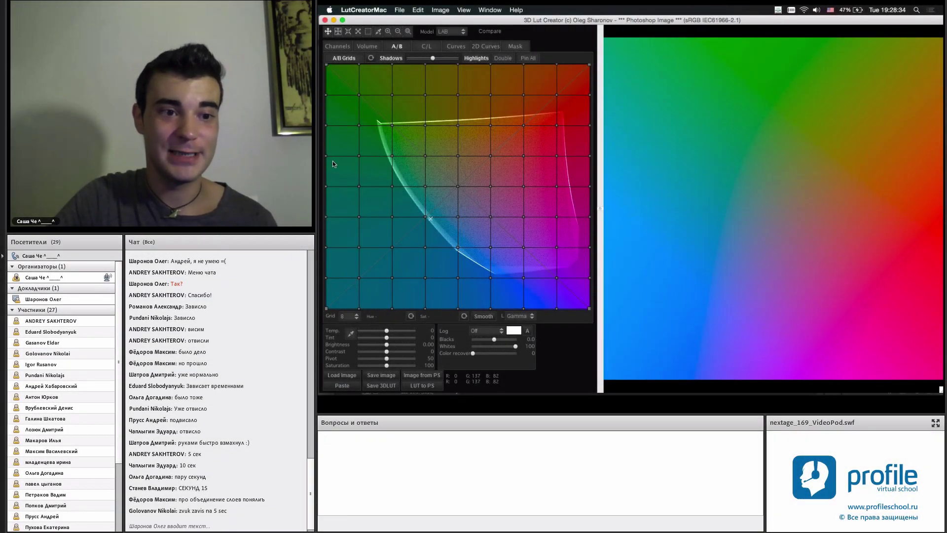
pyautogui.click(325, 216)
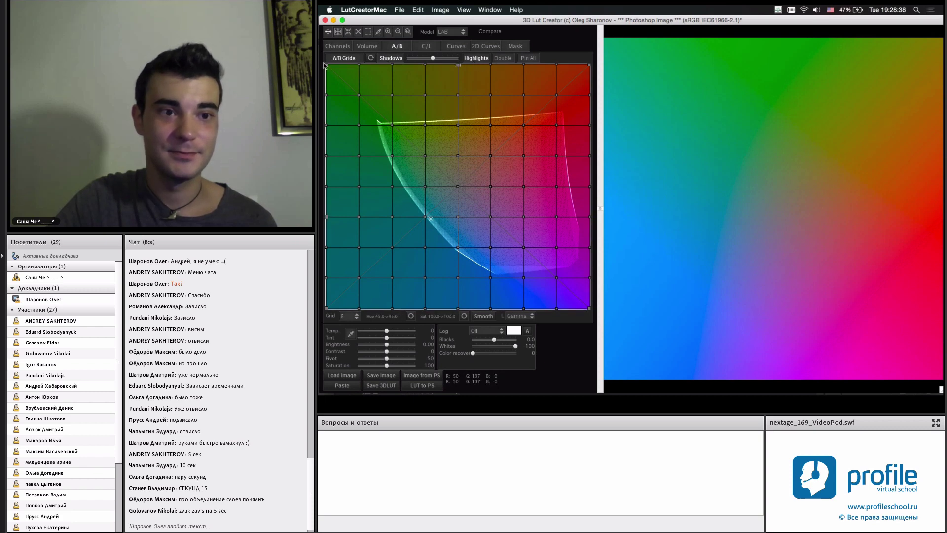
pyautogui.moveTo(324, 64); pyautogui.dragTo(456, 56)
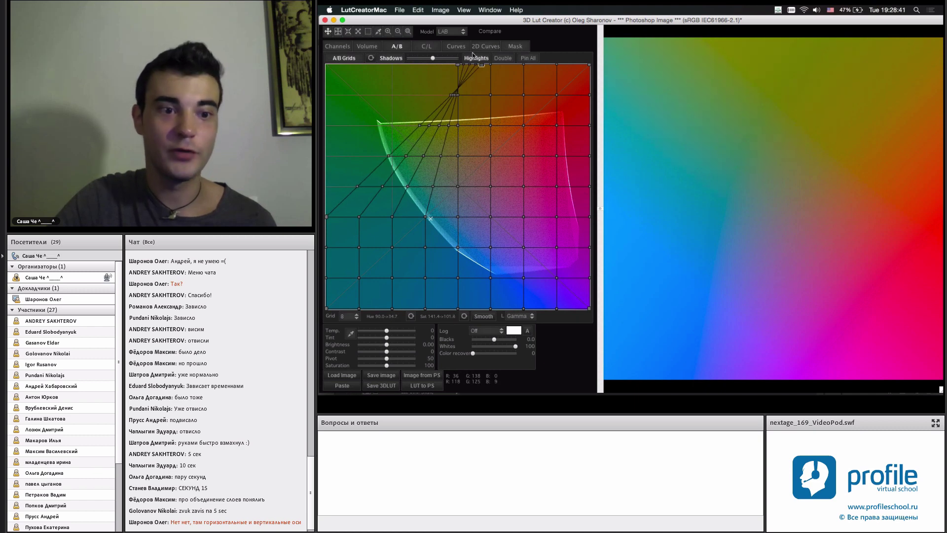
pyautogui.moveTo(480, 56)
pyautogui.mouseDown()
pyautogui.moveTo(381, 284)
pyautogui.moveTo(394, 285)
pyautogui.mouseUp()
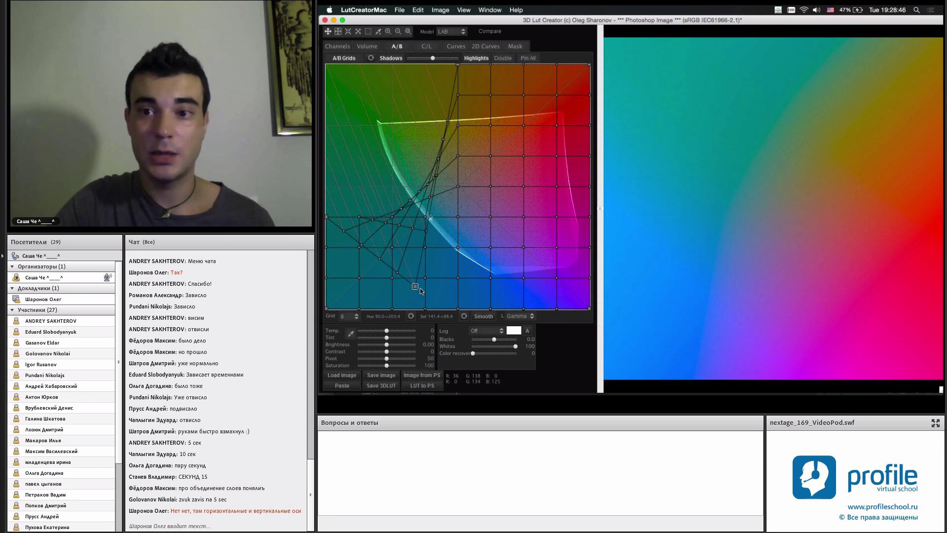
pyautogui.moveTo(391, 280)
pyautogui.mouseDown()
pyautogui.moveTo(419, 283)
pyautogui.moveTo(436, 255)
pyautogui.moveTo(491, 81)
pyautogui.moveTo(539, 73)
pyautogui.mouseUp()
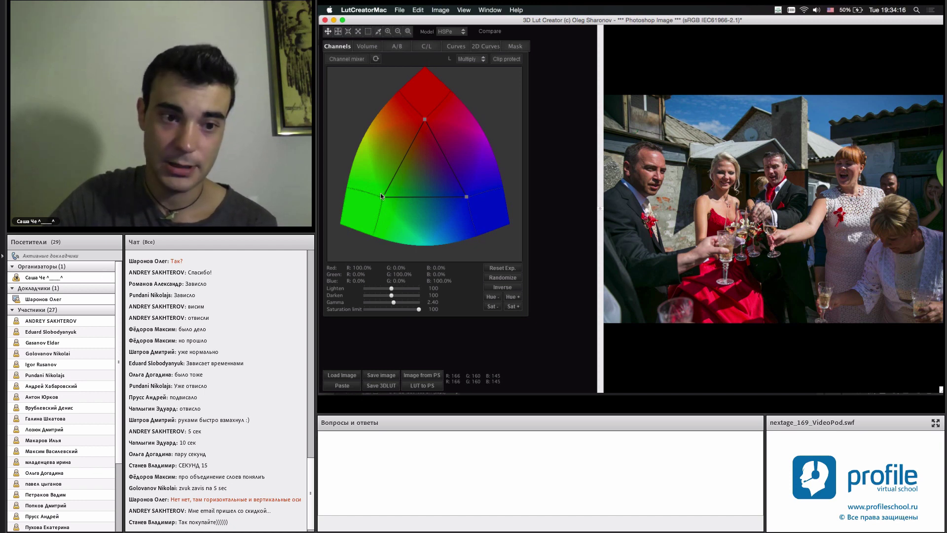
# Step: Rework the blue and green mixer points, ending near Red 103.9%, Green 102.5%, Blue 101.1%
pyautogui.moveTo(381, 196)
pyautogui.mouseDown()
pyautogui.moveTo(428, 197)
pyautogui.moveTo(411, 210)
pyautogui.mouseUp()
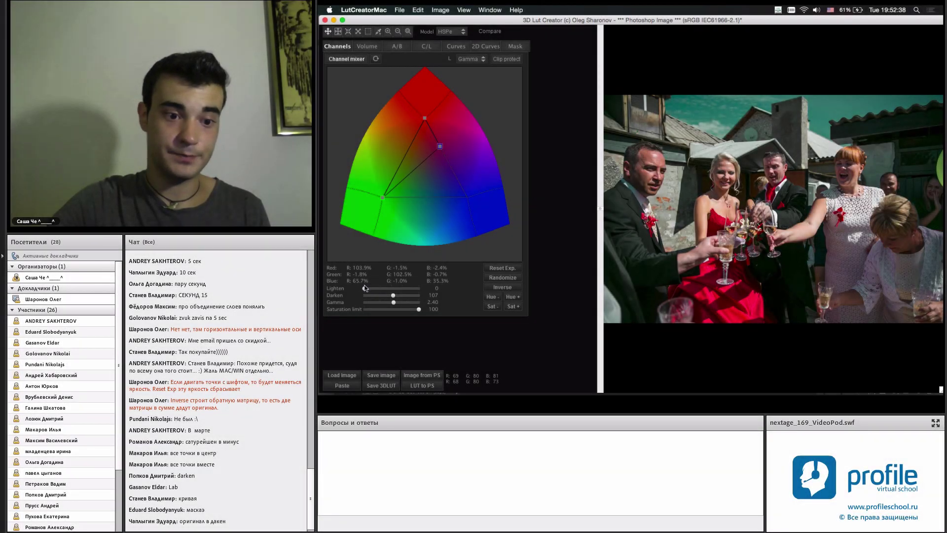
pyautogui.moveTo(364, 288); pyautogui.dragTo(393, 289)
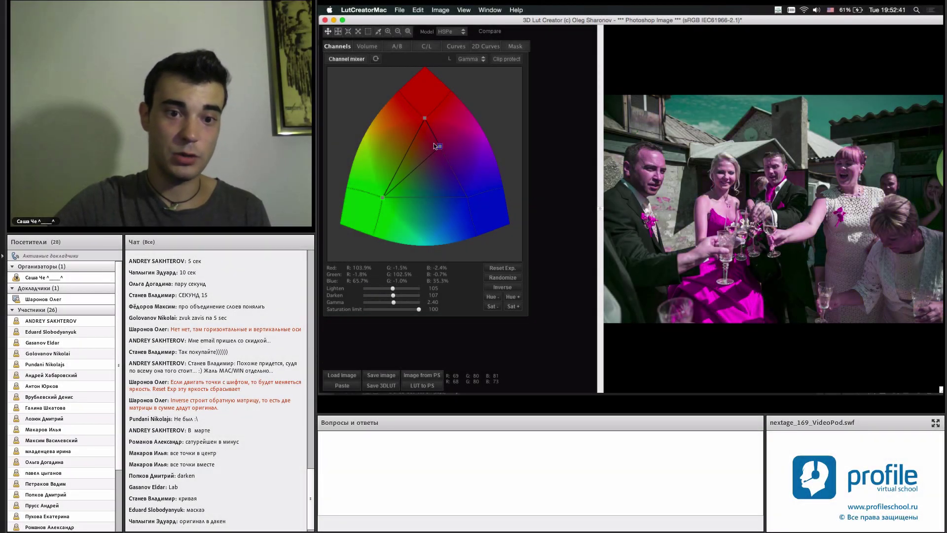
pyautogui.moveTo(436, 147); pyautogui.dragTo(467, 197)
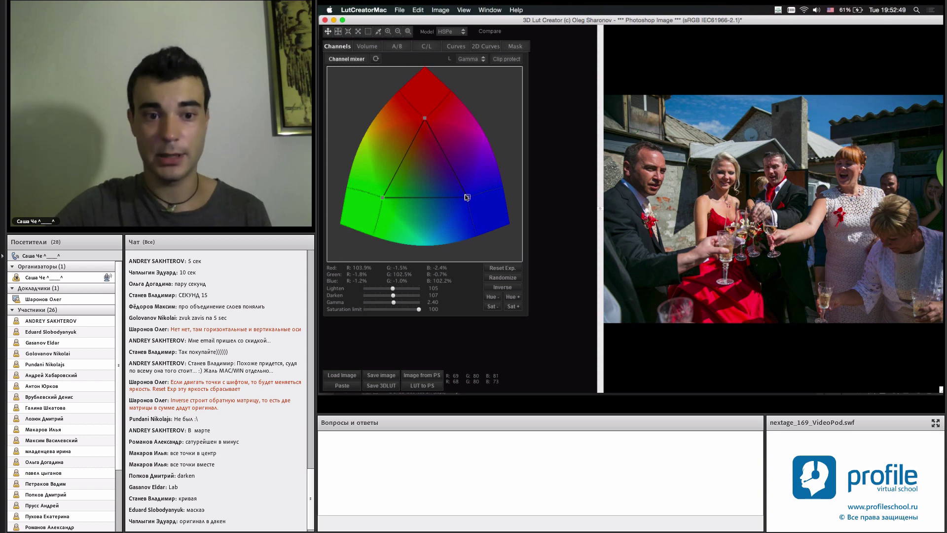
pyautogui.moveTo(466, 197); pyautogui.dragTo(382, 198)
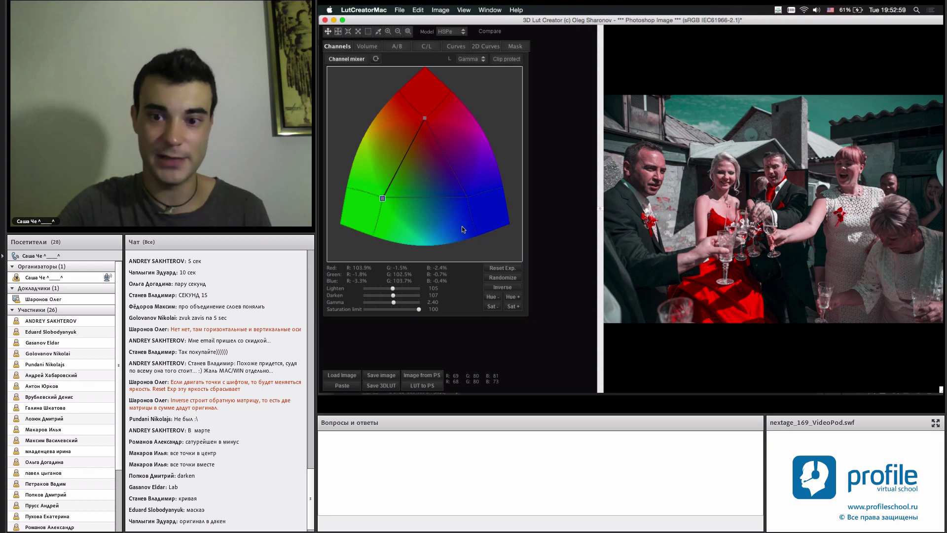
pyautogui.press('super+0')
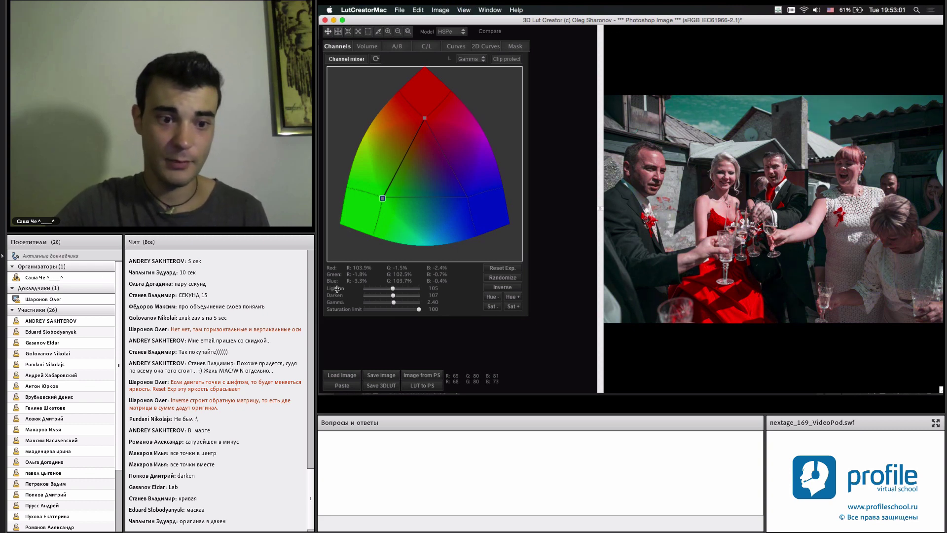
pyautogui.moveTo(382, 197); pyautogui.dragTo(466, 197)
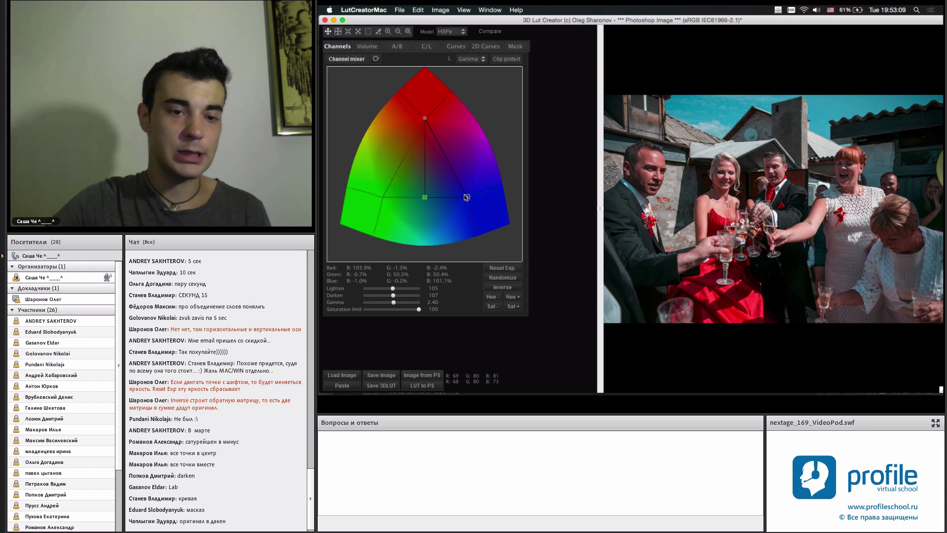
pyautogui.moveTo(403, 195); pyautogui.dragTo(380, 197)
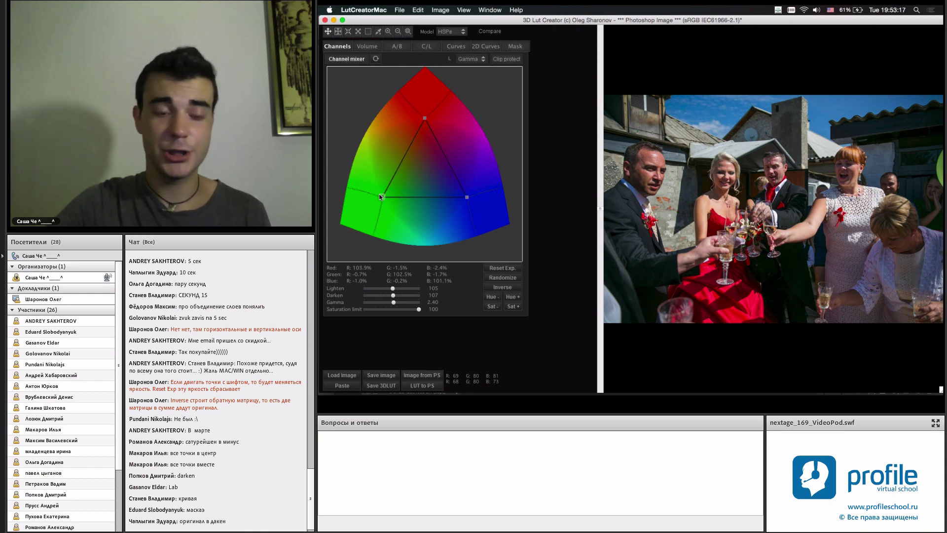
# Step: Move the green channel point to turn the dress orange, compare Before/After, then switch to the A/B grid
pyautogui.moveTo(381, 197)
pyautogui.mouseDown()
pyautogui.moveTo(458, 185)
pyautogui.moveTo(455, 177)
pyautogui.mouseUp()
pyautogui.click(444, 183)
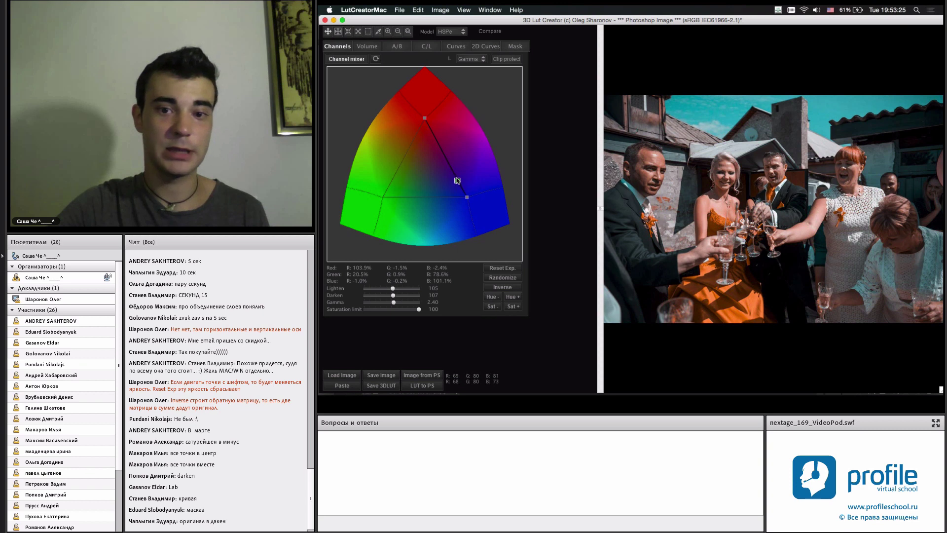
pyautogui.press('c')
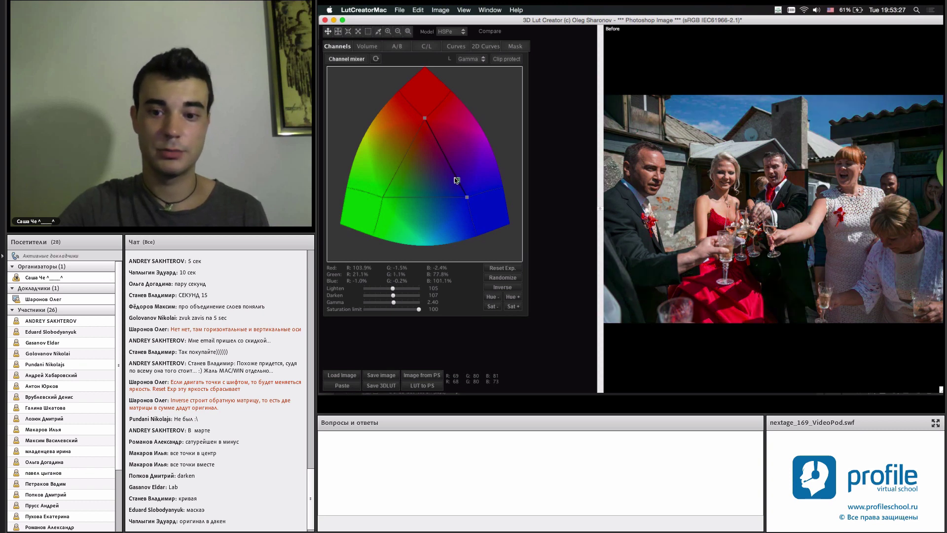
pyautogui.press('c')
pyautogui.press('c')
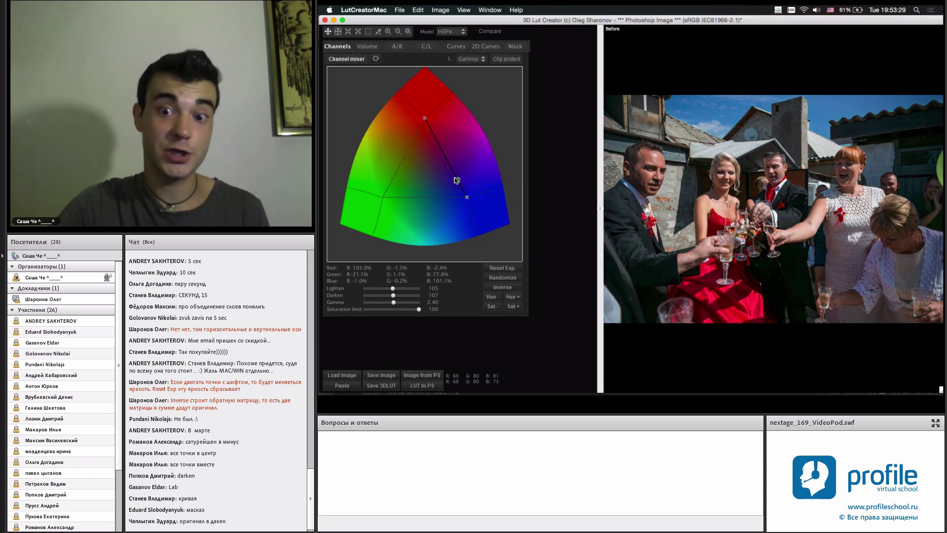
pyautogui.press('c')
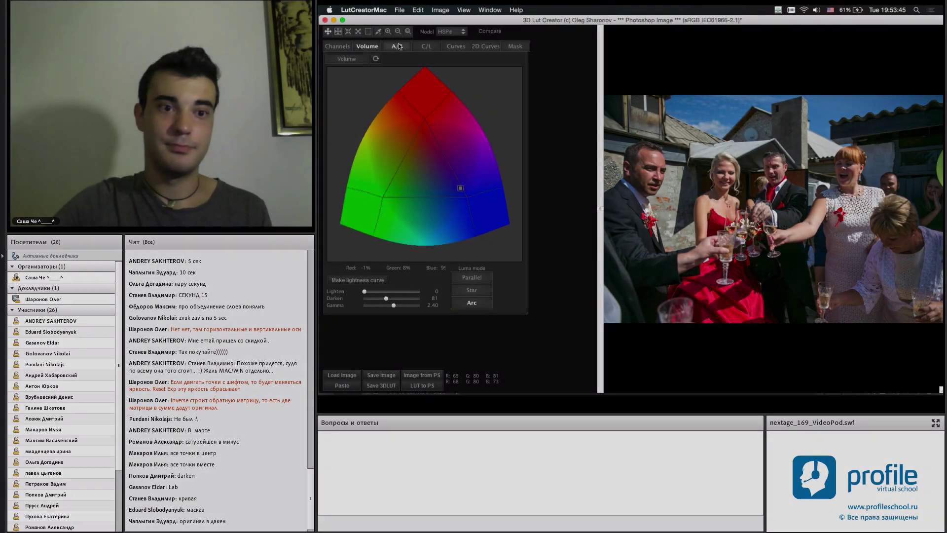
pyautogui.click(399, 46)
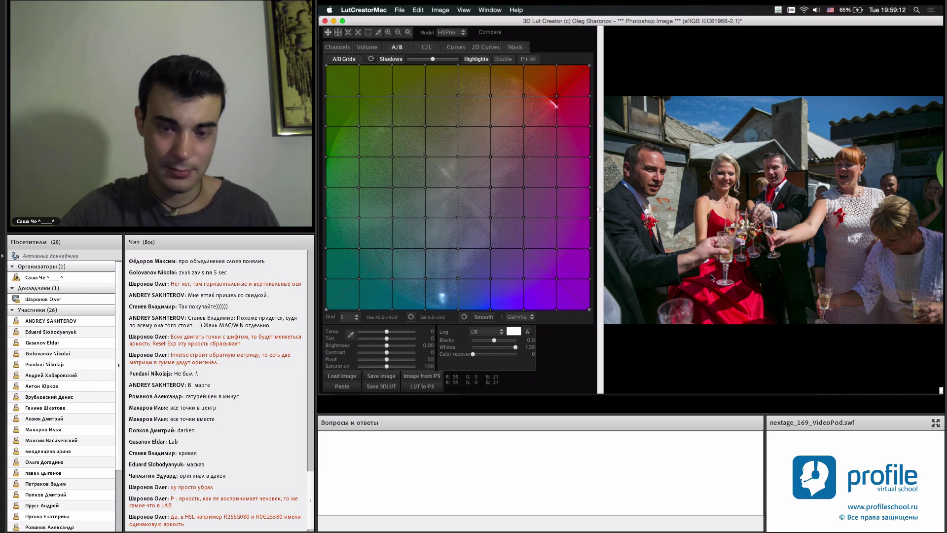
# Step: Try the LAB colour model on the A/B grid, then switch back to HSPne
pyautogui.click(443, 32)
pyautogui.click(448, 28)
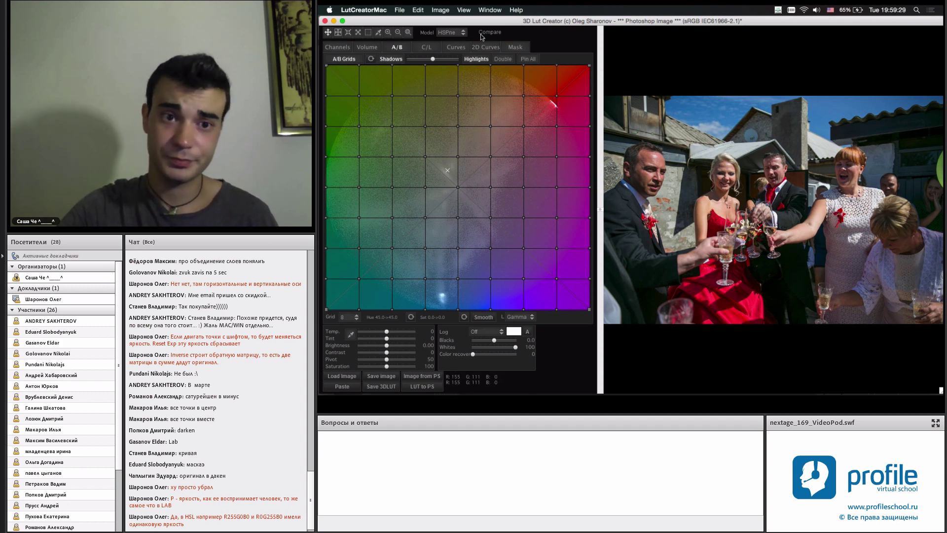
pyautogui.click(450, 32)
pyautogui.click(494, 164)
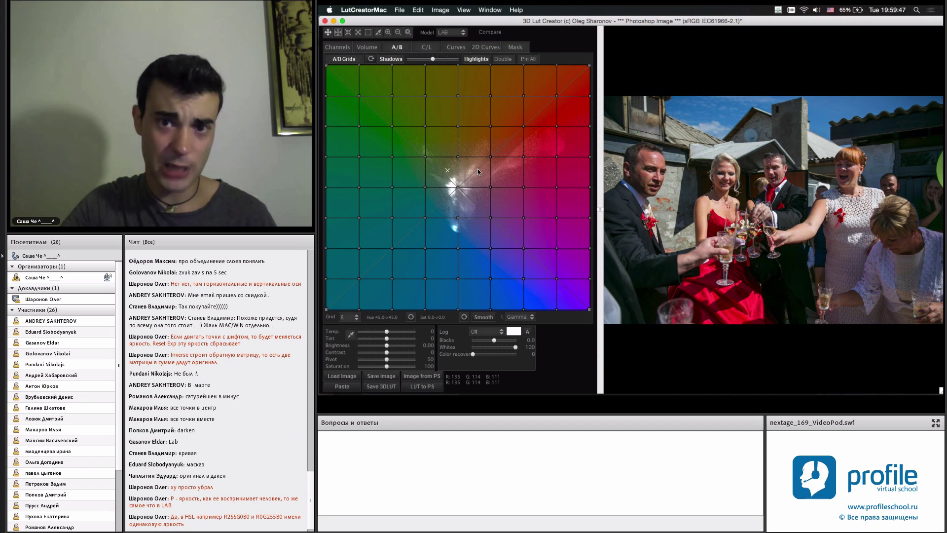
pyautogui.click(450, 32)
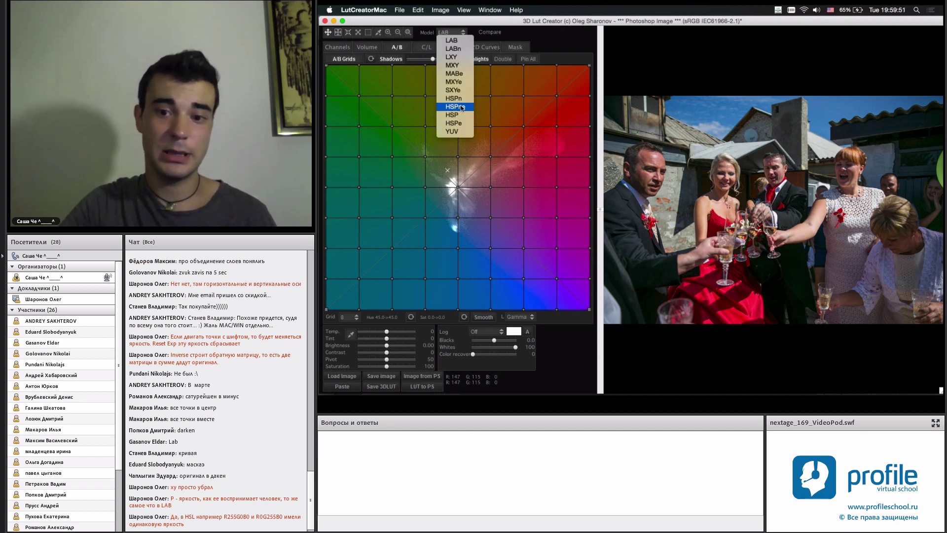
pyautogui.click(461, 107)
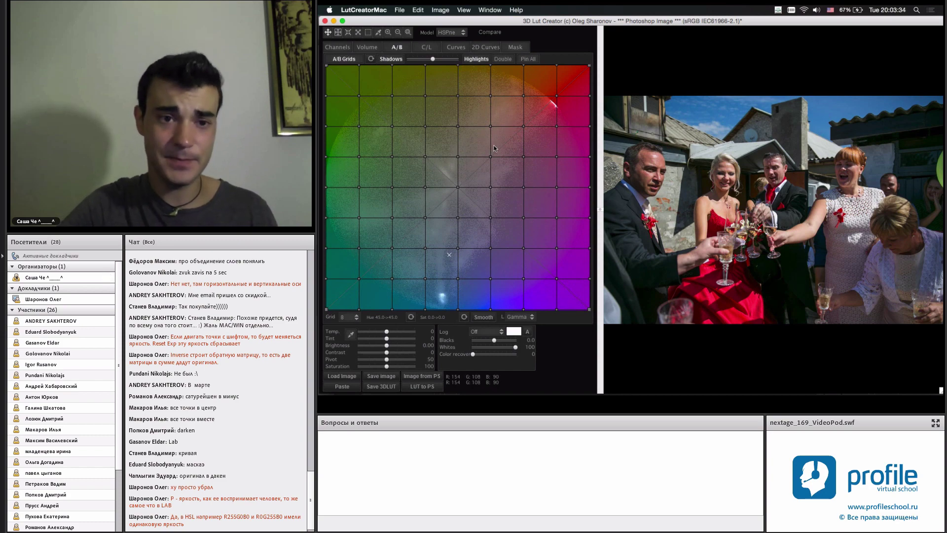
# Step: Glance at the C/L and 2D Curves views, return to A/B, and view the LUT in Lattice
pyautogui.click(427, 47)
pyautogui.click(397, 47)
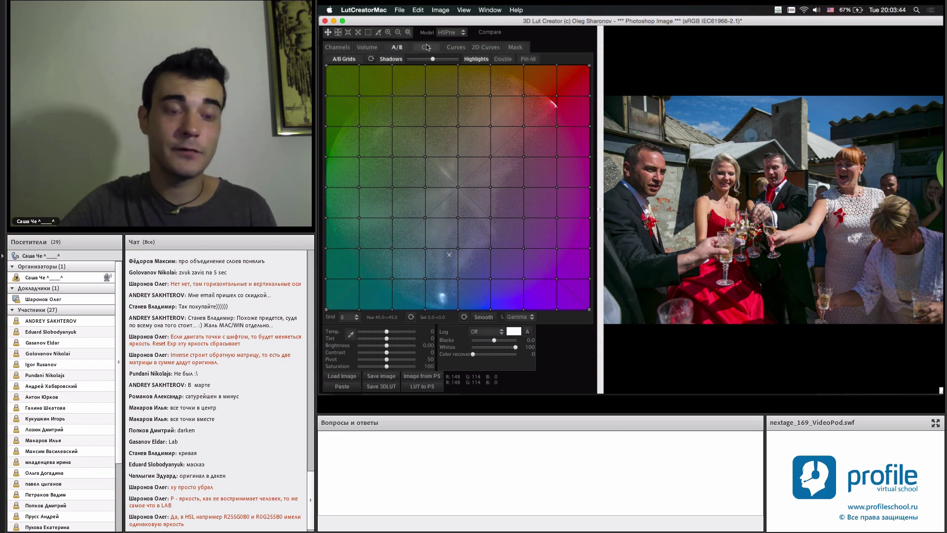
pyautogui.click(477, 49)
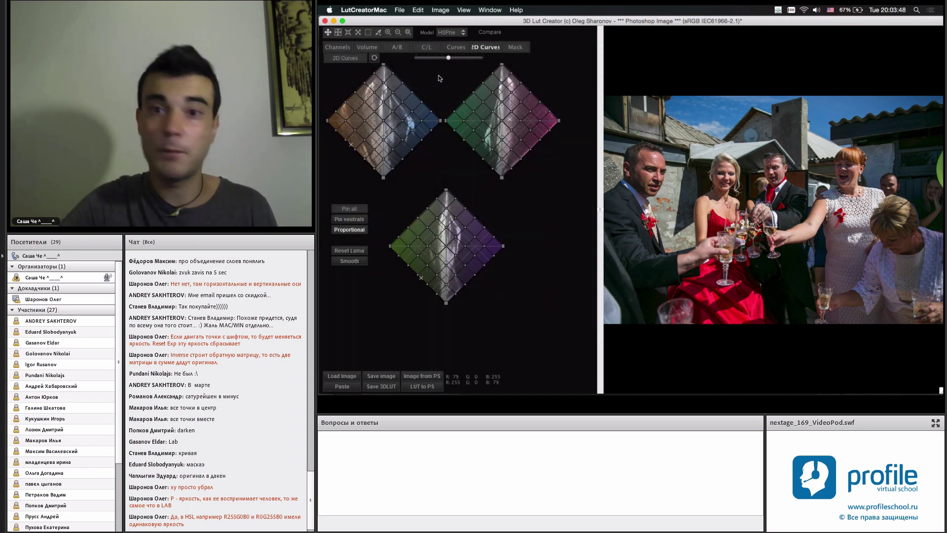
pyautogui.click(397, 47)
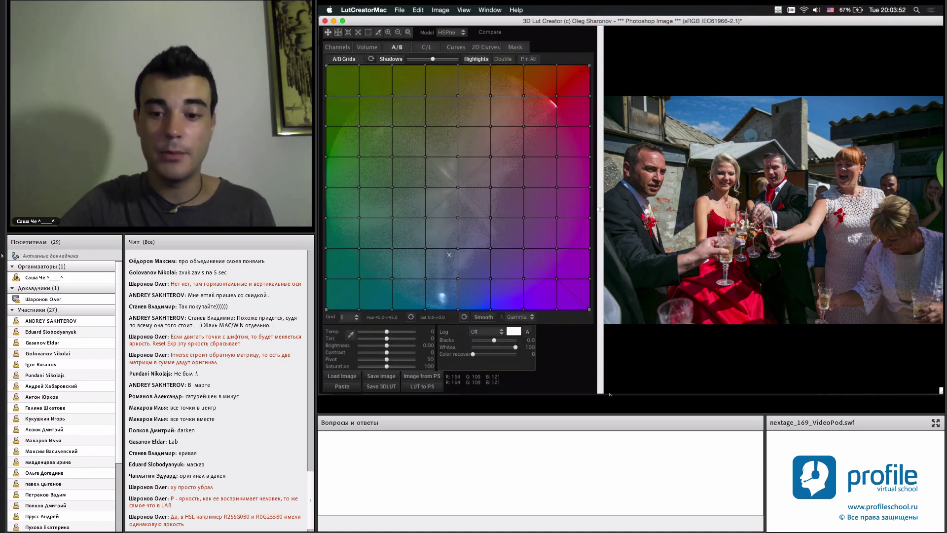
pyautogui.click(700, 377)
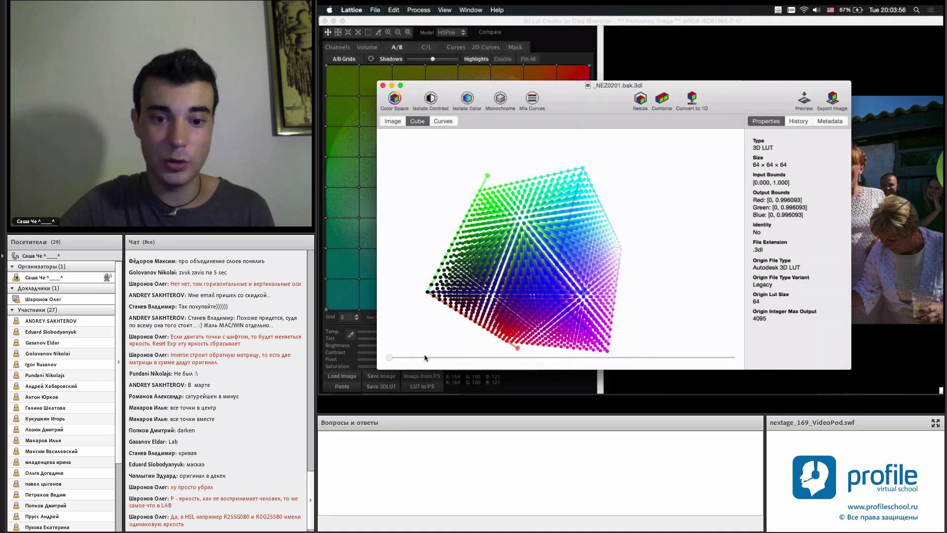
pyautogui.moveTo(389, 357); pyautogui.dragTo(605, 357)
pyautogui.moveTo(634, 246); pyautogui.dragTo(581, 312)
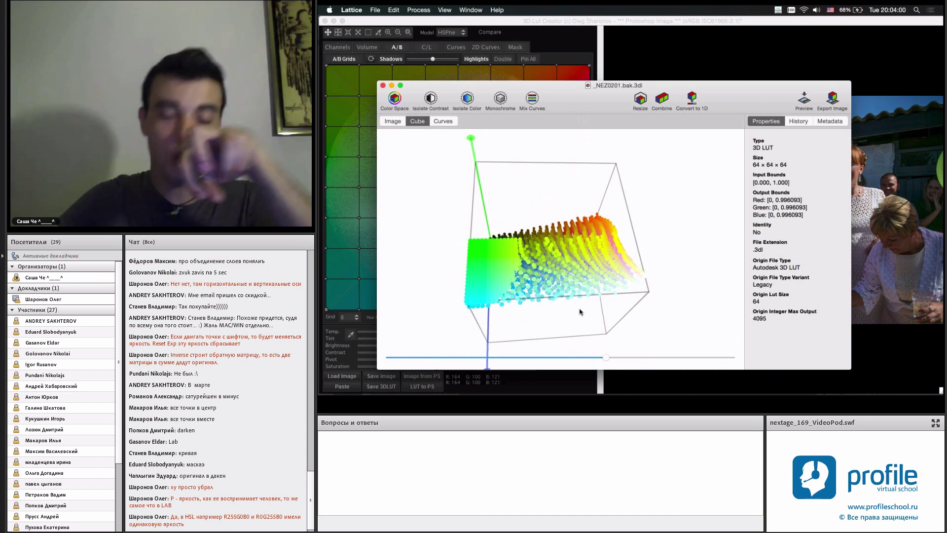
pyautogui.moveTo(580, 312); pyautogui.dragTo(612, 297)
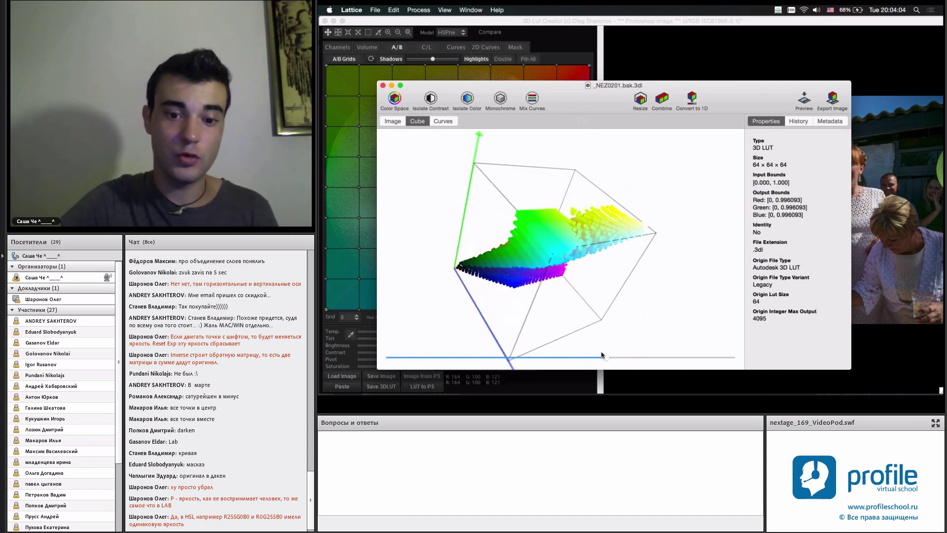
pyautogui.moveTo(602, 355); pyautogui.dragTo(389, 357)
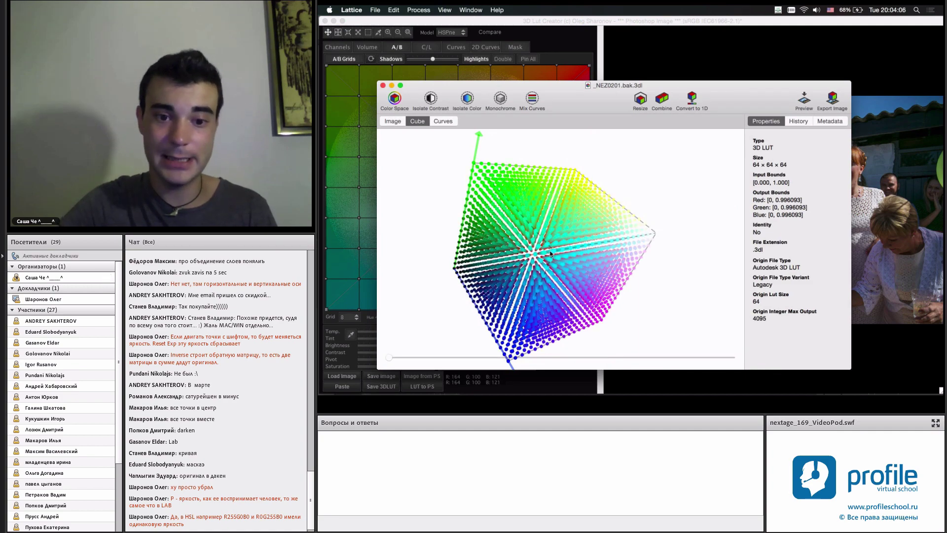
pyautogui.moveTo(559, 253)
pyautogui.mouseDown()
pyautogui.moveTo(481, 268)
pyautogui.moveTo(497, 264)
pyautogui.mouseUp()
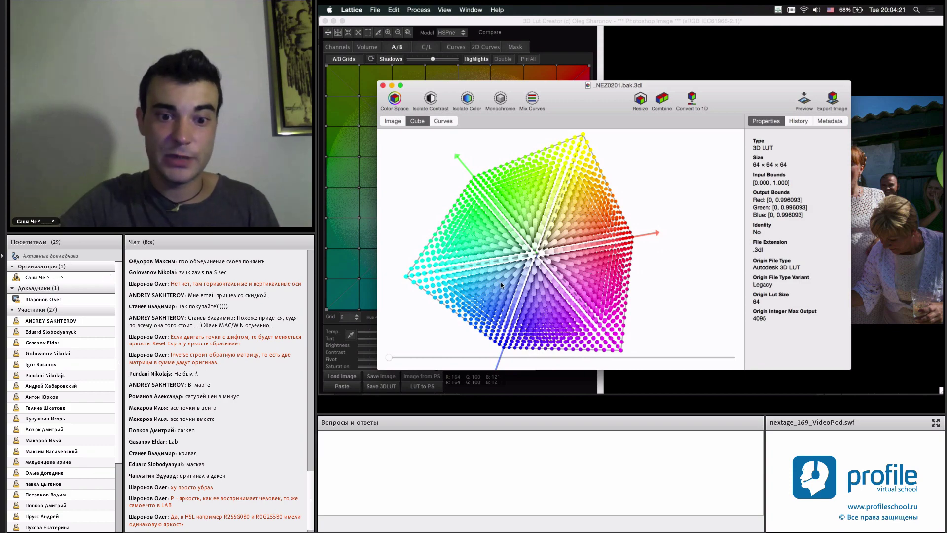
pyautogui.moveTo(501, 285)
pyautogui.mouseDown()
pyautogui.moveTo(590, 245)
pyautogui.moveTo(560, 243)
pyautogui.mouseUp()
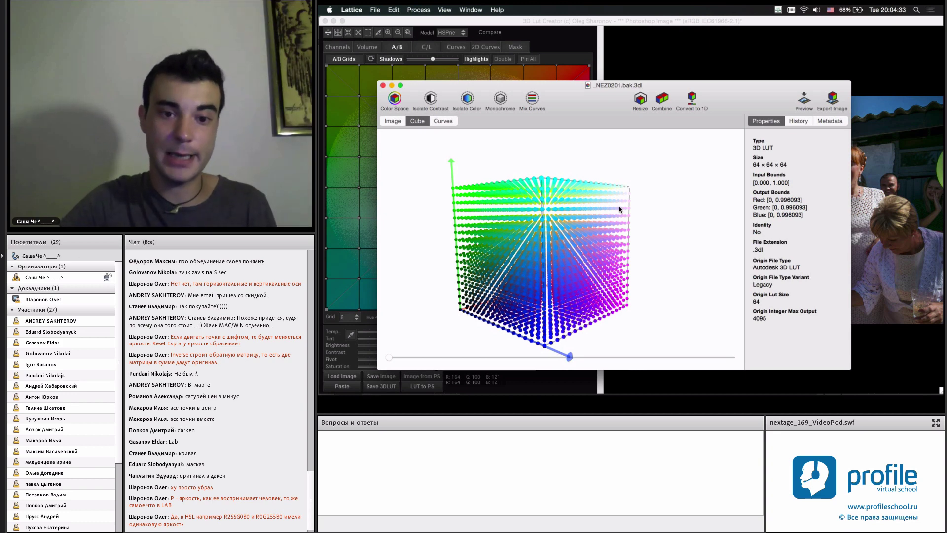
# Step: Close Lattice and drag A/B grid nodes to recolour the skyline photo's sky
pyautogui.click(565, 20)
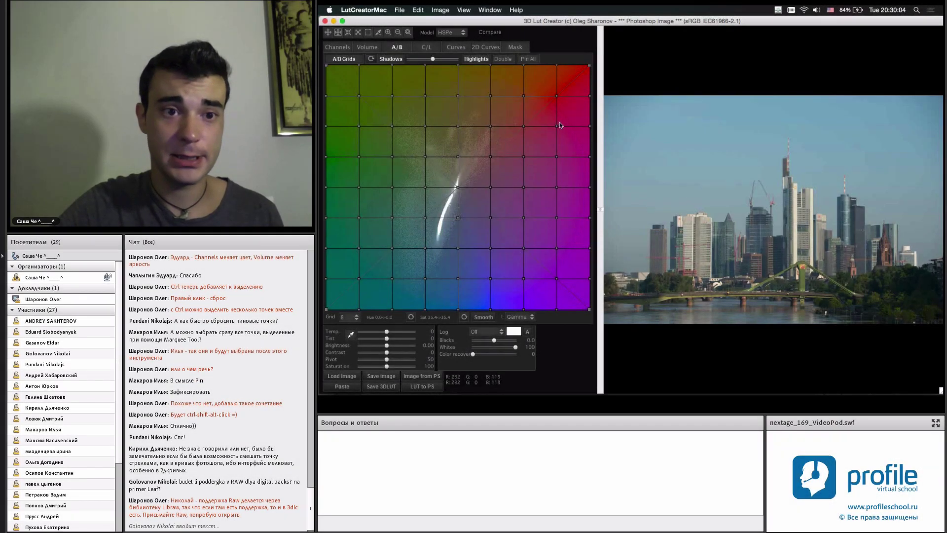
pyautogui.click(440, 32)
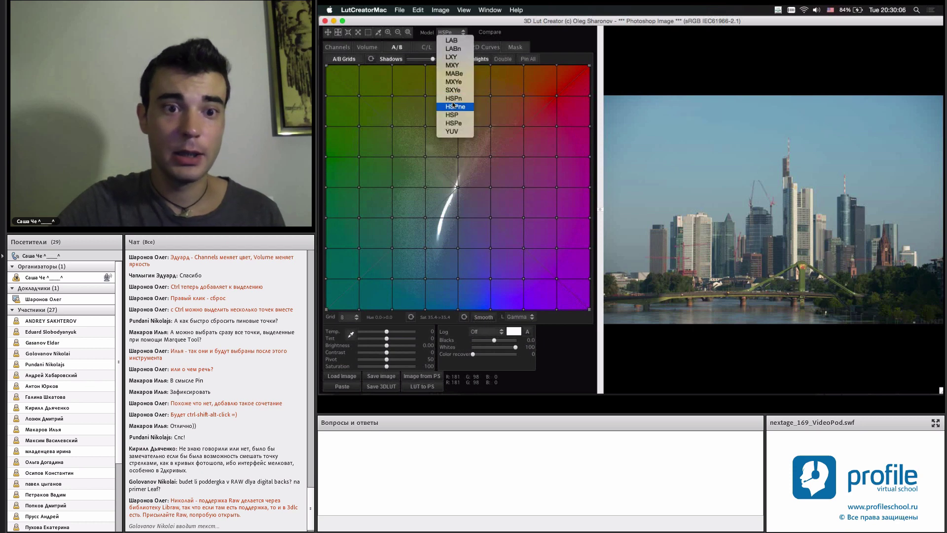
pyautogui.click(583, 136)
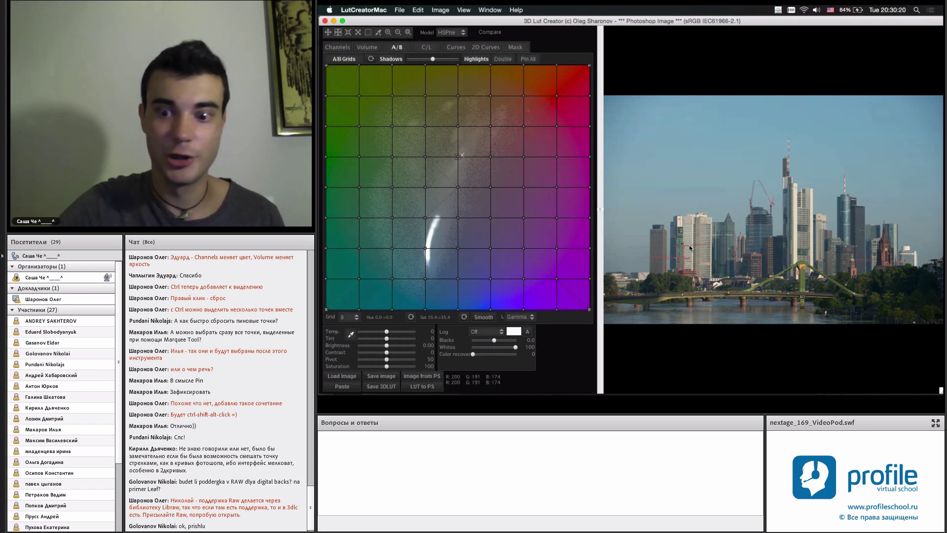
pyautogui.click(458, 187)
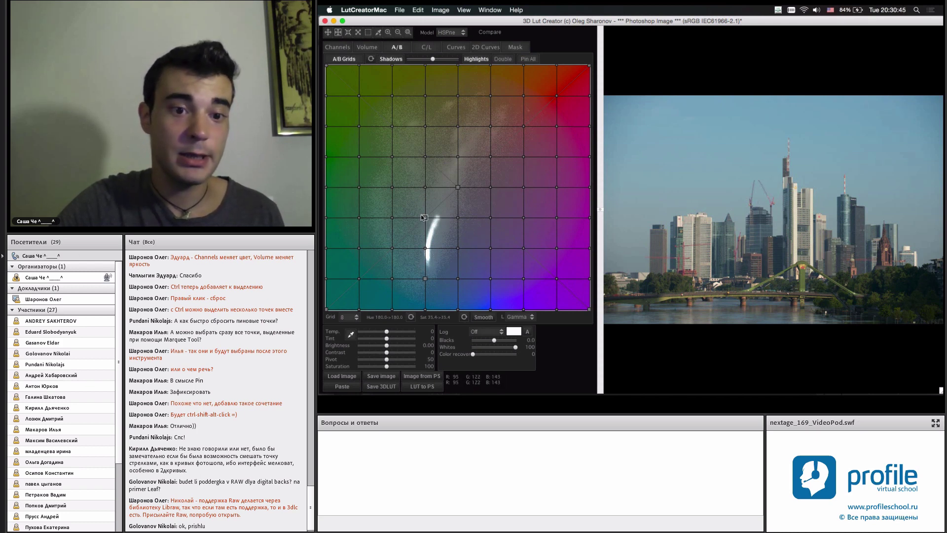
pyautogui.moveTo(428, 186); pyautogui.dragTo(494, 132)
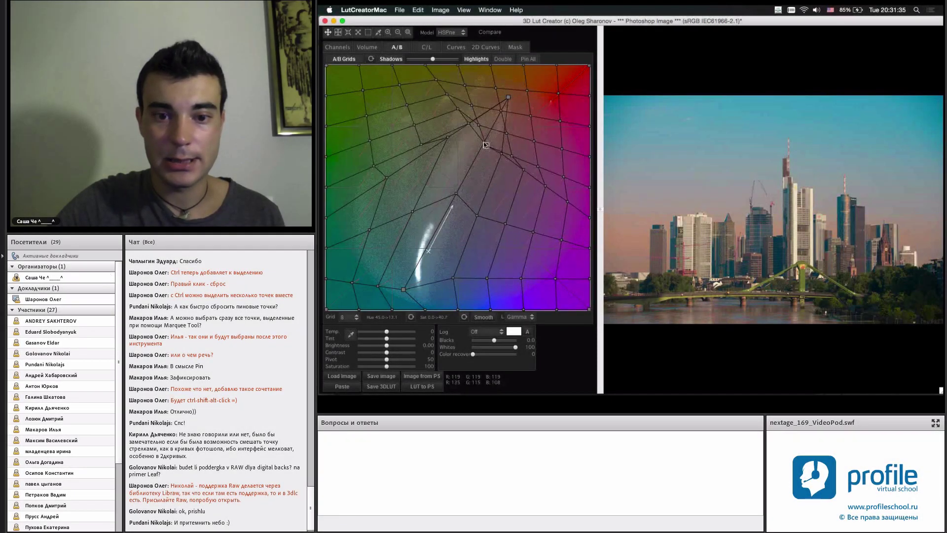
pyautogui.moveTo(484, 145)
pyautogui.mouseDown()
pyautogui.moveTo(473, 157)
pyautogui.moveTo(503, 104)
pyautogui.mouseUp()
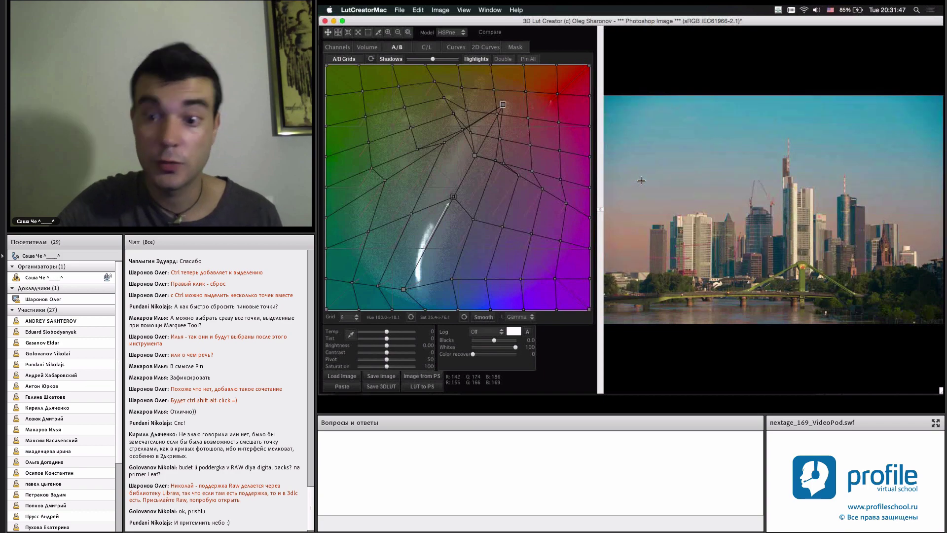
pyautogui.press('super+r')
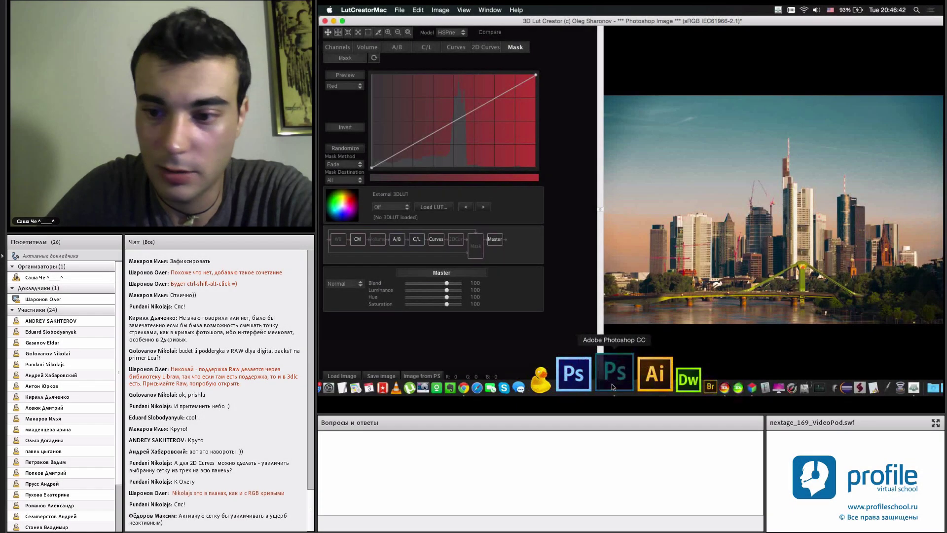
# Step: Switch Photoshop to the city skyline document, then open the Mask settings in 3D LUT Creator
pyautogui.click(611, 384)
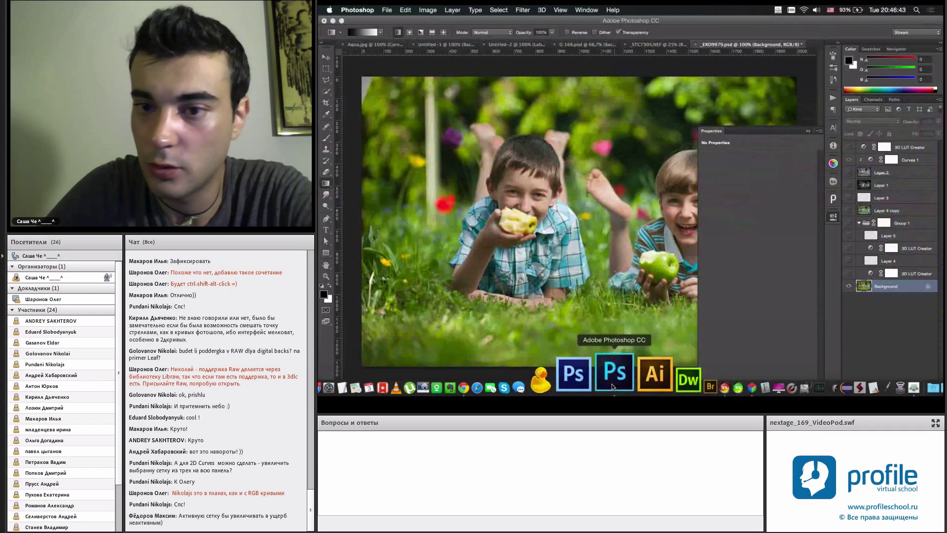
pyautogui.click(641, 45)
pyautogui.moveTo(644, 383)
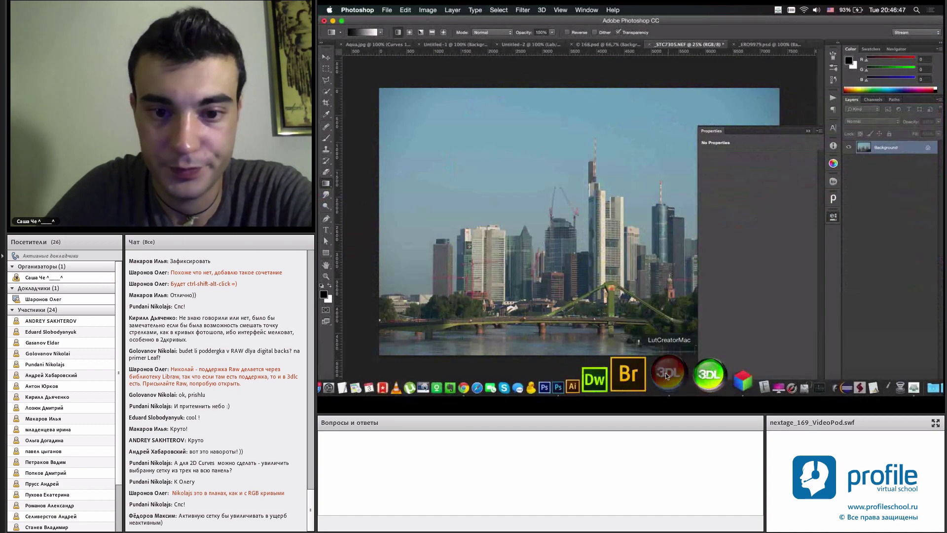
pyautogui.click(665, 372)
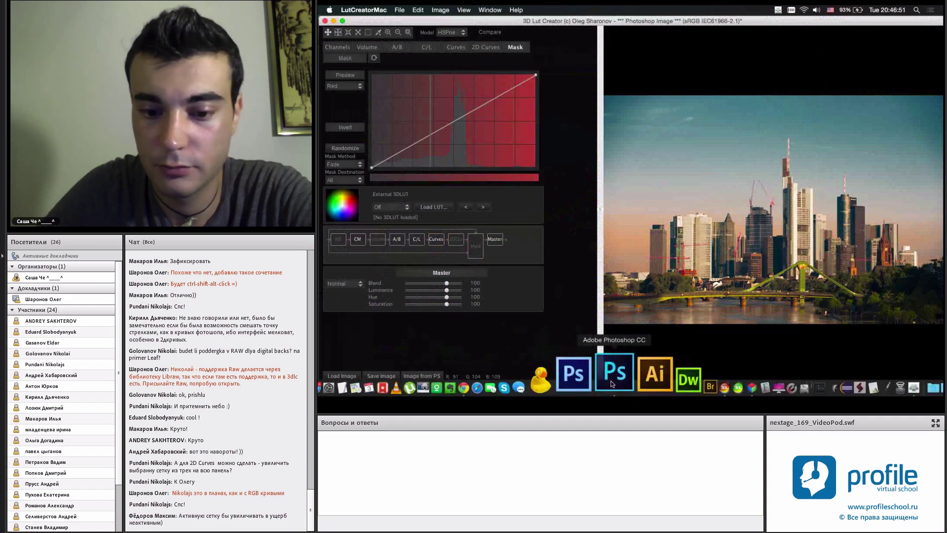
pyautogui.click(617, 375)
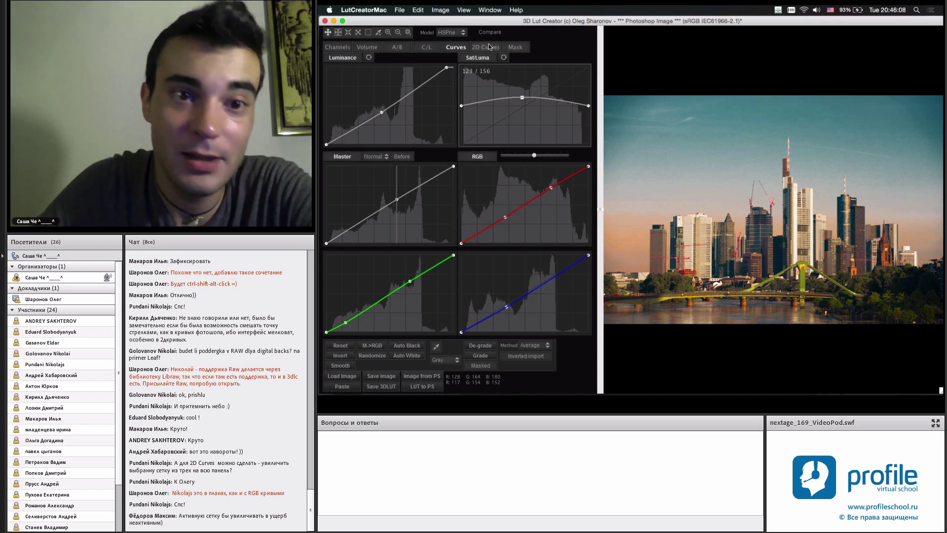
pyautogui.click(508, 43)
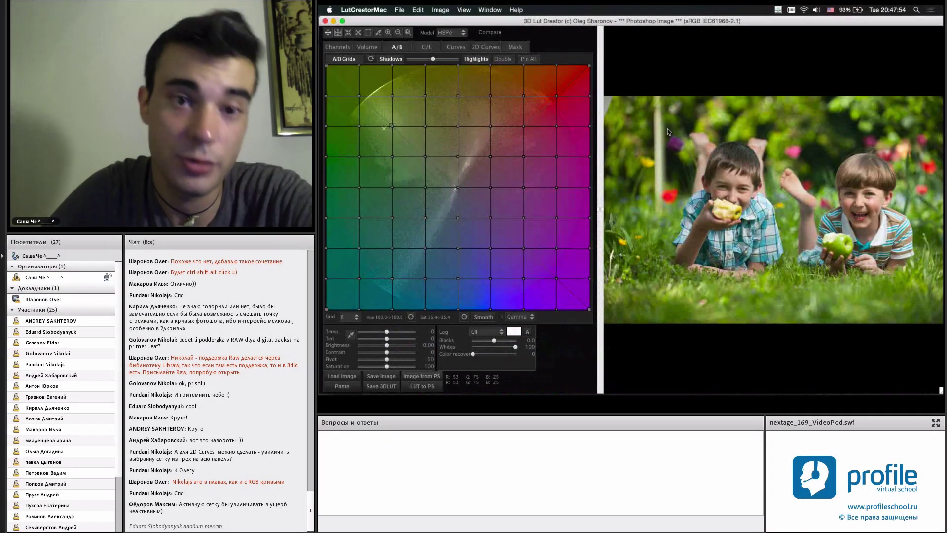
# Step: Review the Mask, Channels and Volume tabs on the boys photo and compare with the original
pyautogui.click(514, 47)
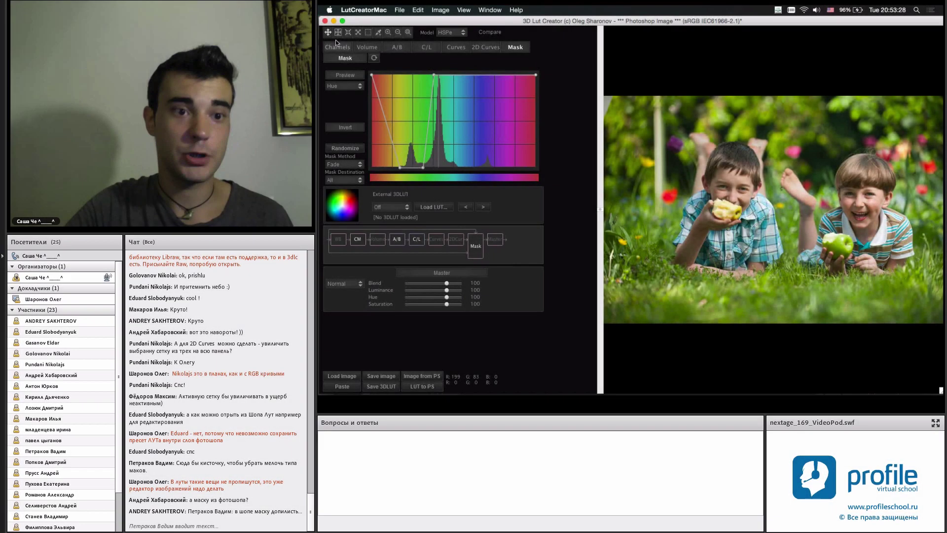
pyautogui.click(336, 43)
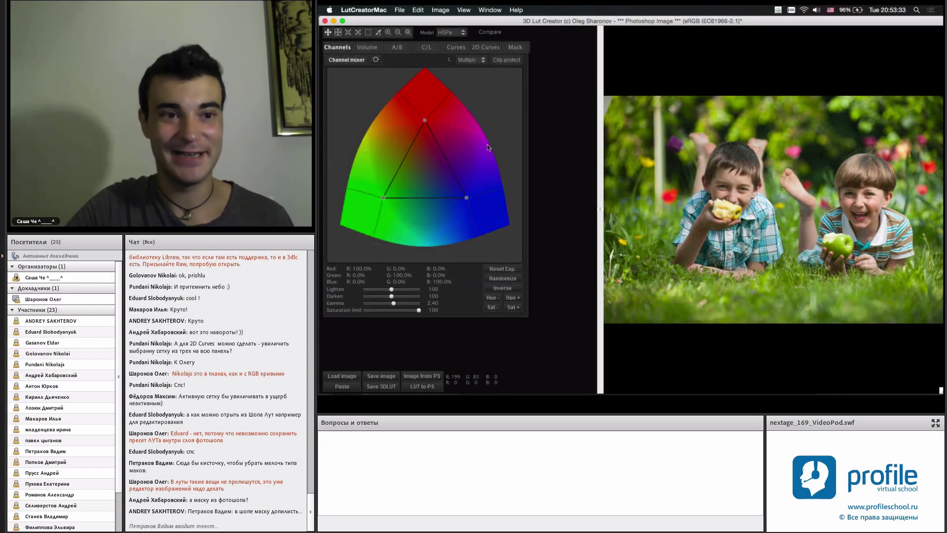
pyautogui.click(363, 47)
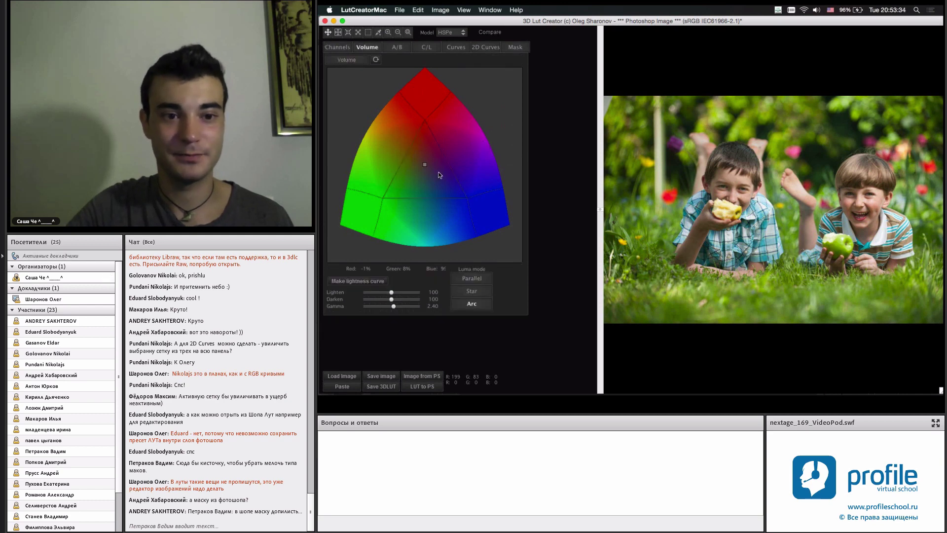
pyautogui.click(421, 161)
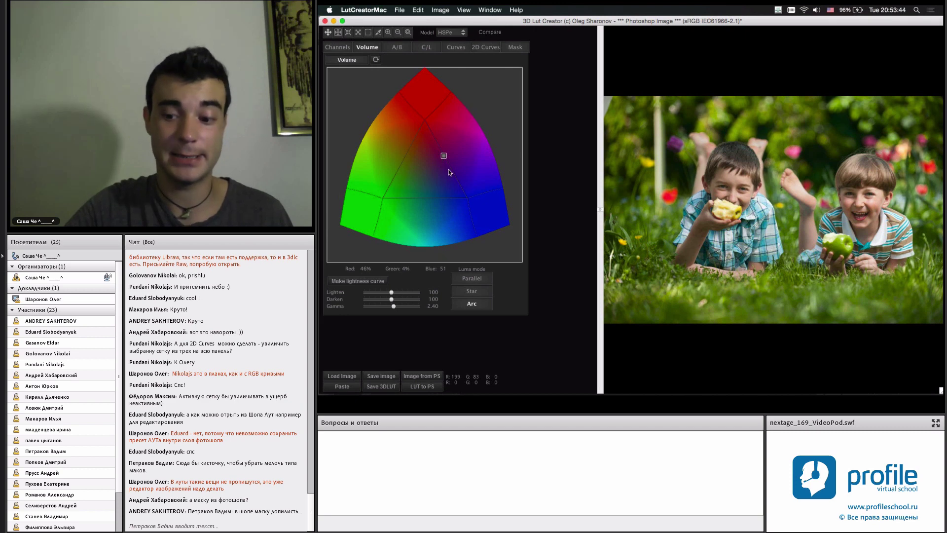
pyautogui.press('c')
pyautogui.press('c')
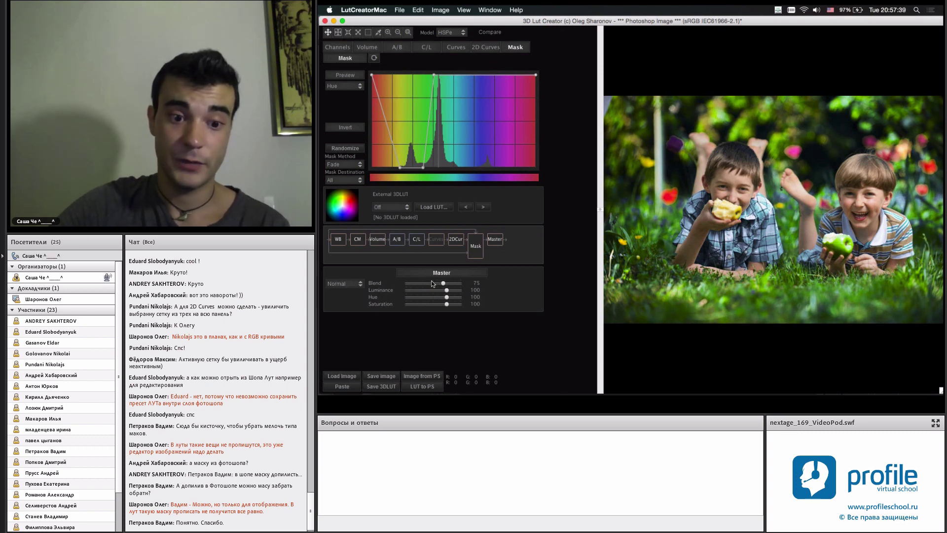
# Step: Drag Master Blend down to 1, back to about 78, then up to 200
pyautogui.moveTo(433, 283); pyautogui.dragTo(431, 284)
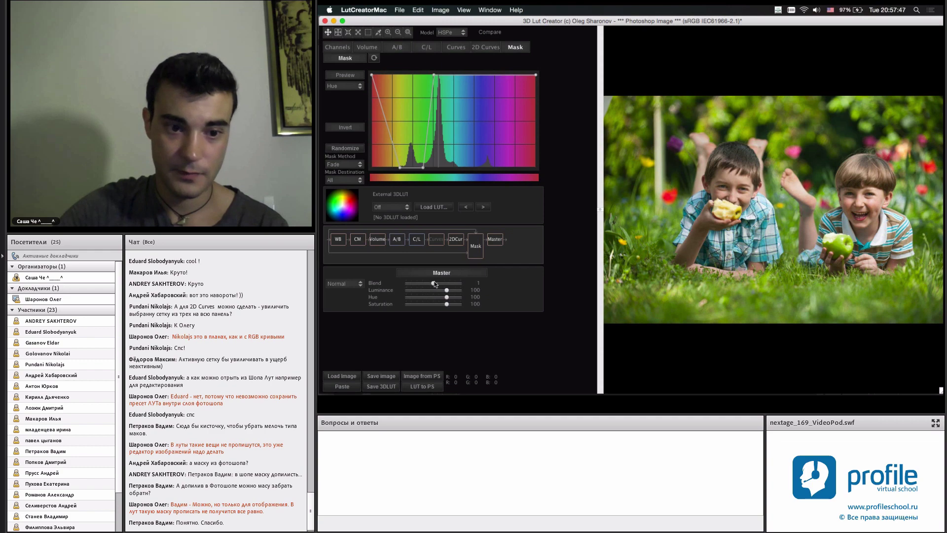
pyautogui.moveTo(432, 283); pyautogui.dragTo(445, 284)
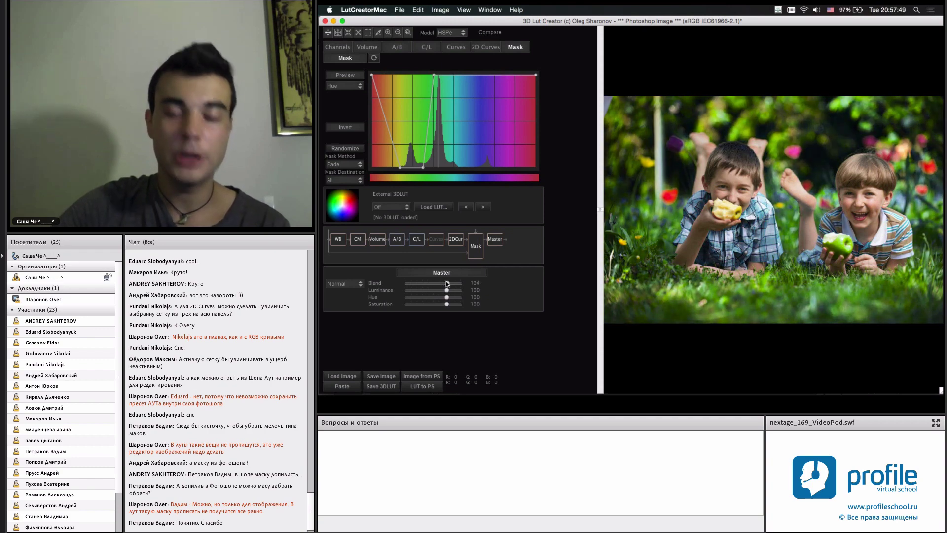
pyautogui.moveTo(447, 283); pyautogui.dragTo(469, 285)
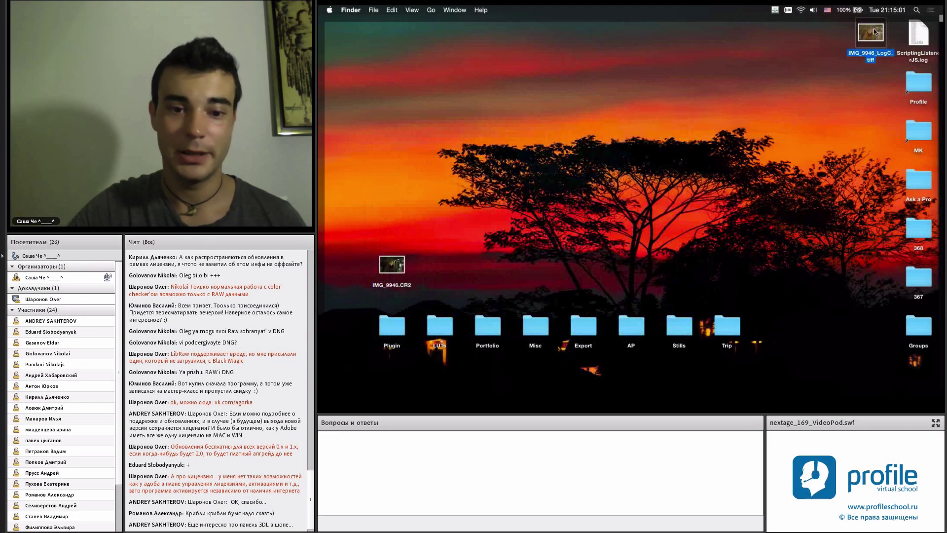
# Step: Select IMG_9946_LogC.tiff on the desktop to open it in 3D LUT Creator
pyautogui.moveTo(870, 32); pyautogui.dragTo(445, 258)
pyautogui.click(446, 264)
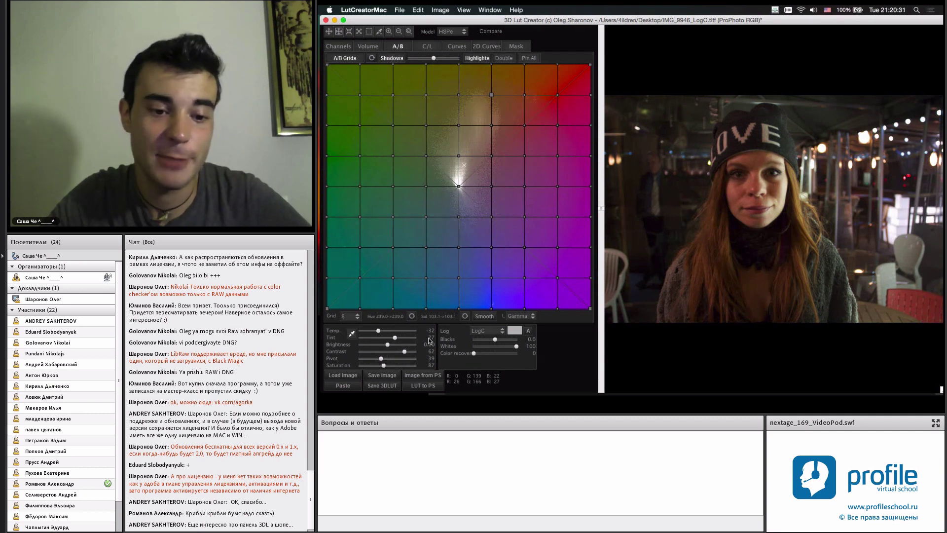
# Step: Send the grade to Photoshop as a 3DLutCreator lookup layer and turn it on
pyautogui.click(432, 386)
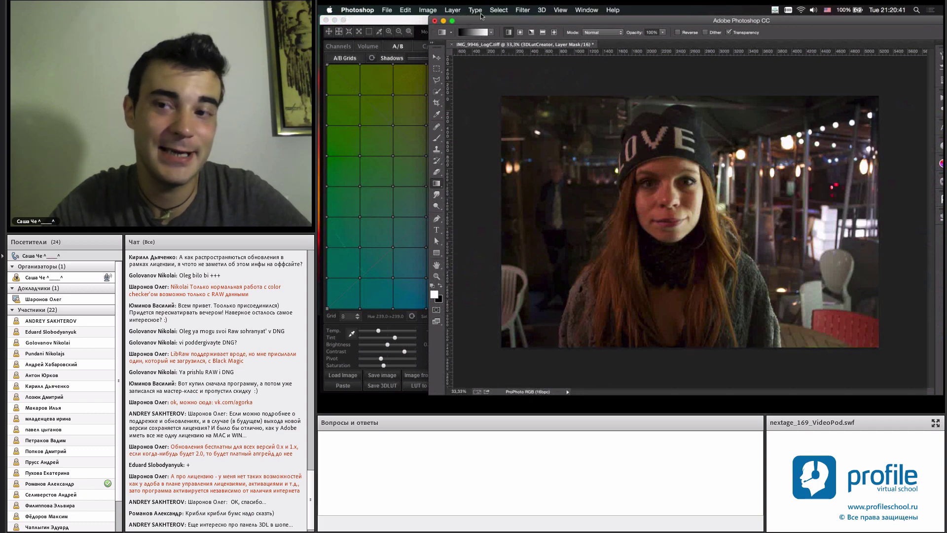
pyautogui.moveTo(481, 16); pyautogui.dragTo(372, 18)
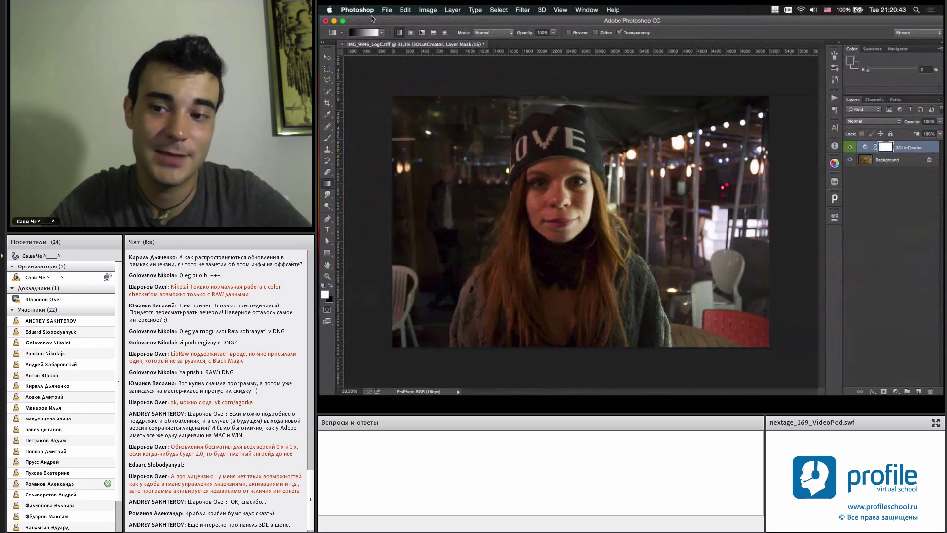
pyautogui.click(849, 146)
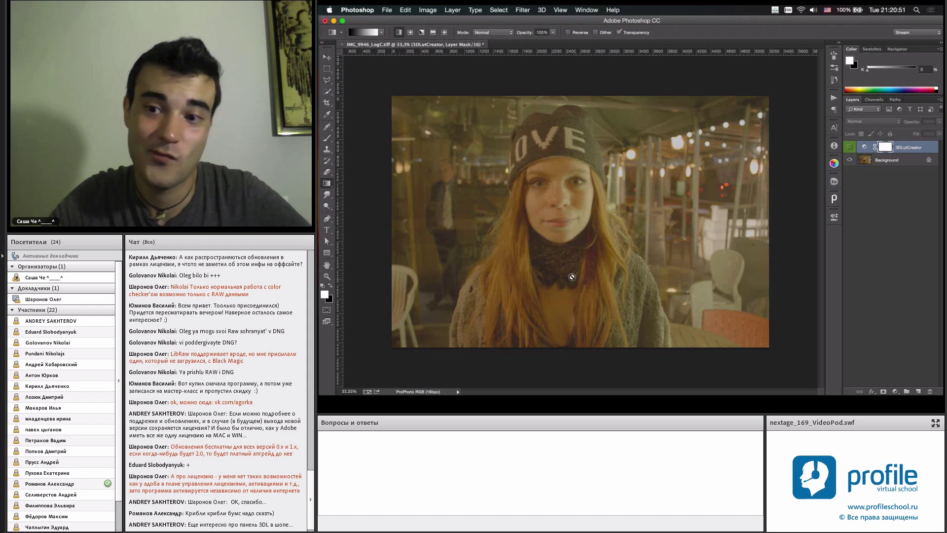
# Step: Toggle the 3DLutCreator layer to compare, hide it, select its mask, and list new adjustment layers
pyautogui.click(847, 146)
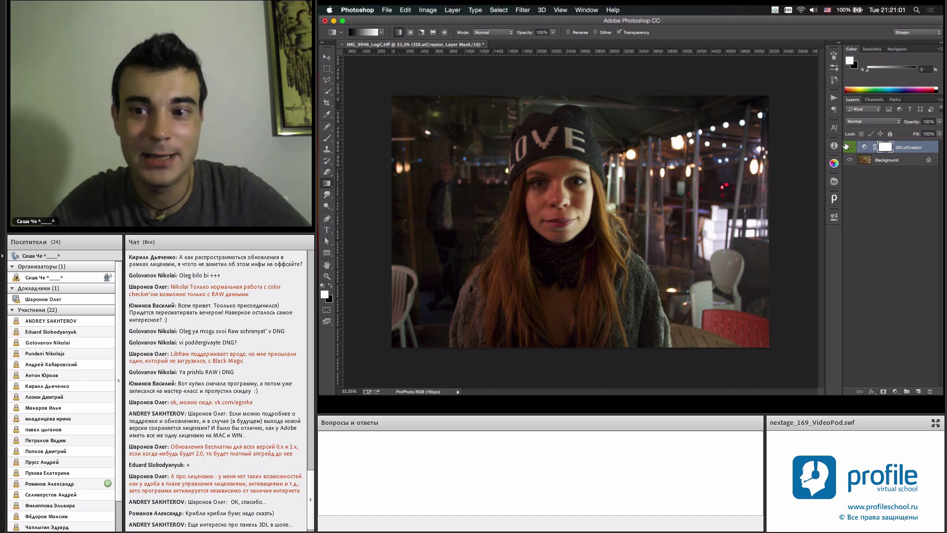
pyautogui.click(847, 147)
pyautogui.click(847, 147)
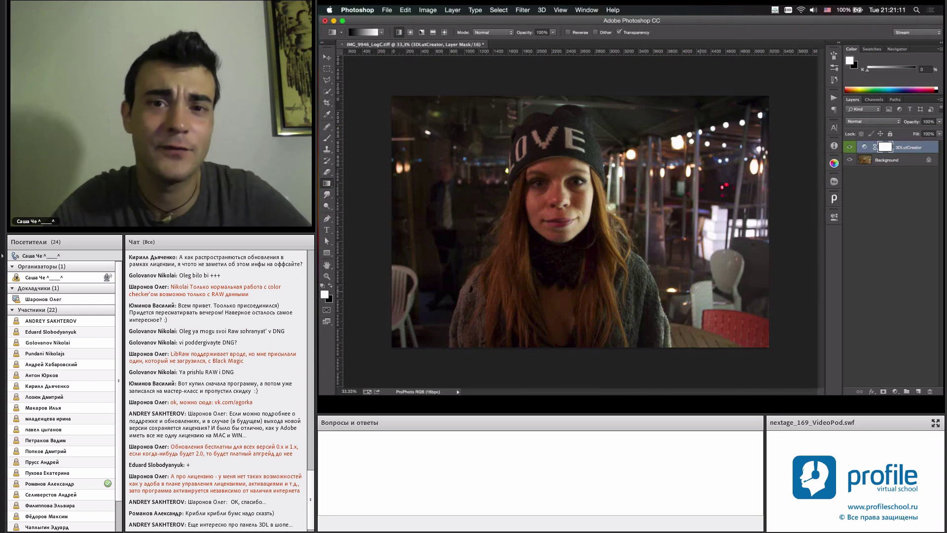
pyautogui.click(847, 146)
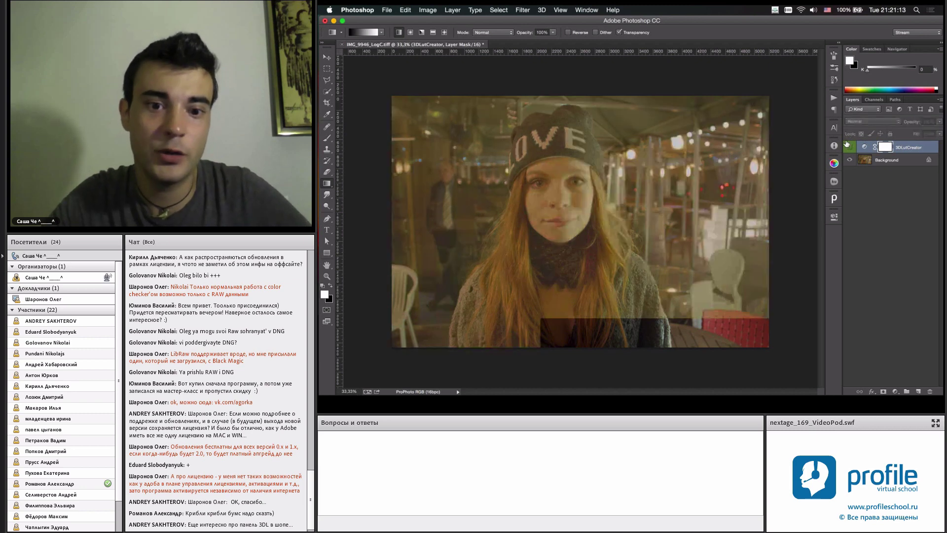
pyautogui.click(848, 146)
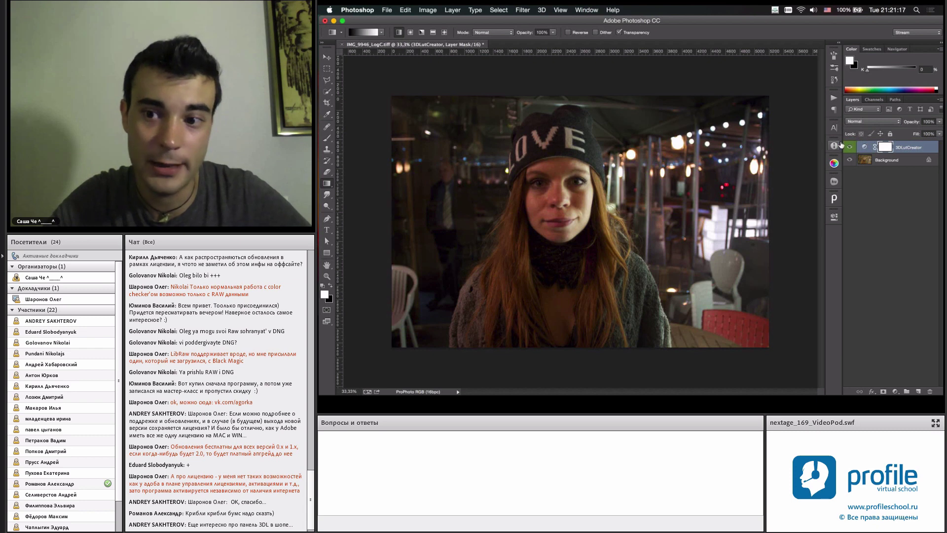
pyautogui.click(849, 147)
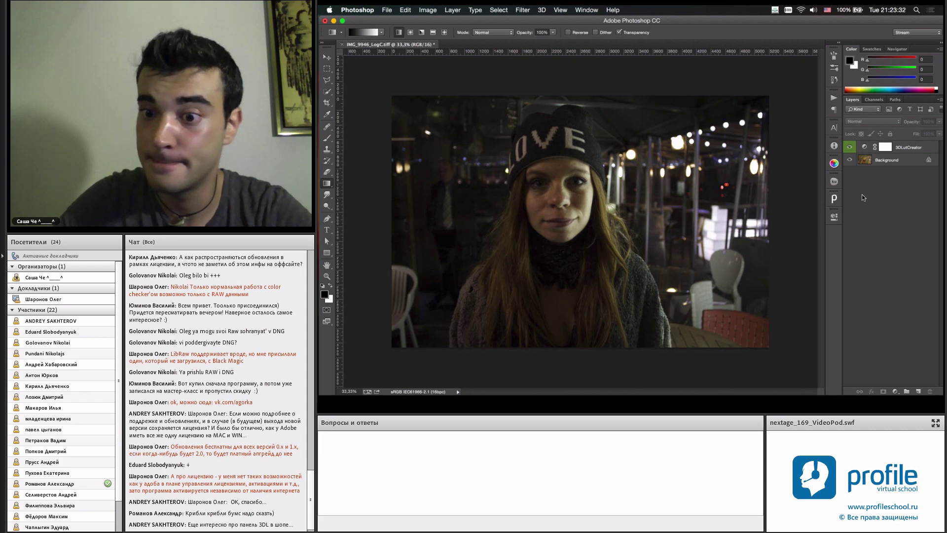
pyautogui.click(905, 143)
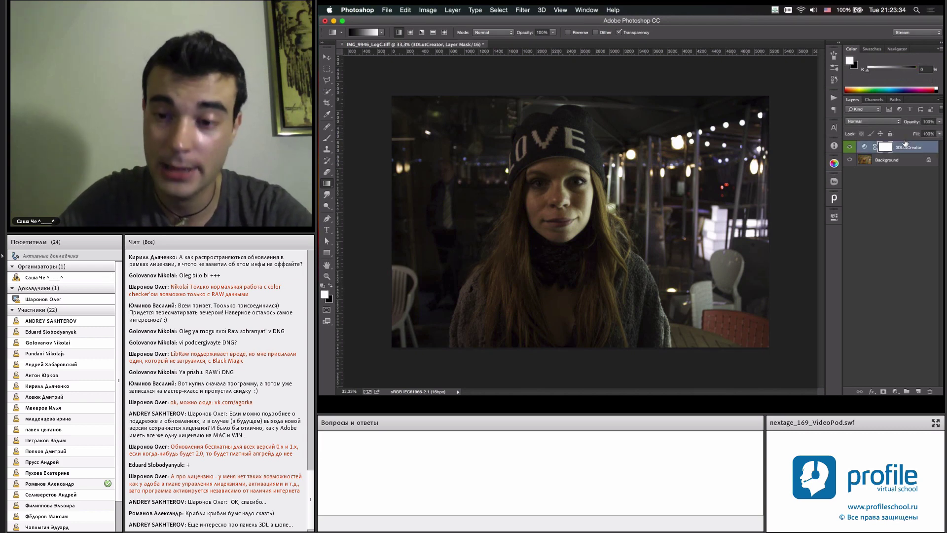
pyautogui.click(895, 391)
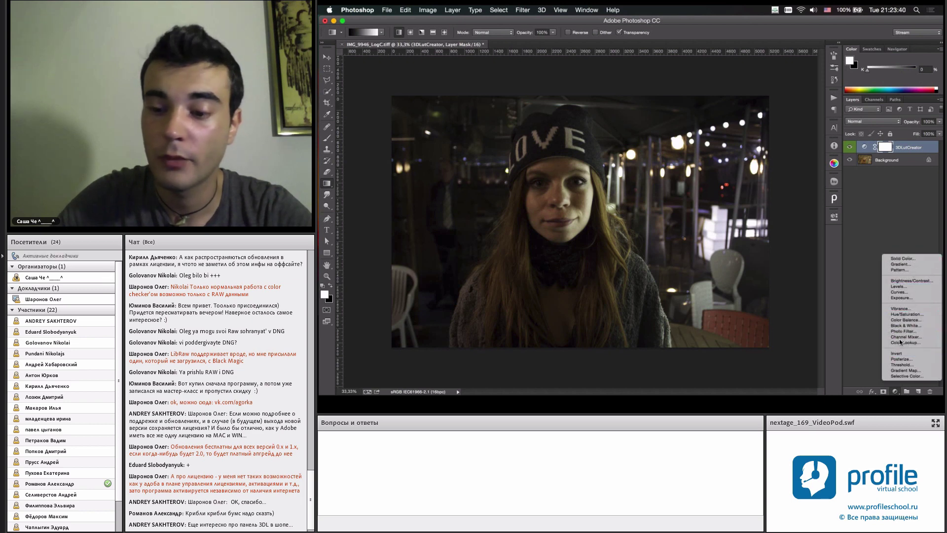
# Step: Add a Color Lookup layer and load Convert-Prophoto_sRGB.3dl from the Desktop MK/LUT folder
pyautogui.click(905, 342)
pyautogui.click(767, 156)
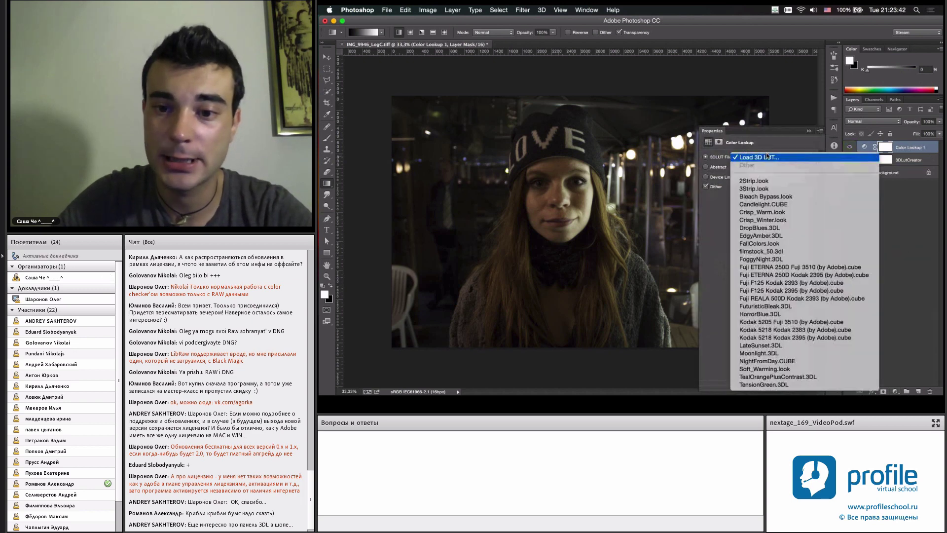
pyautogui.click(767, 156)
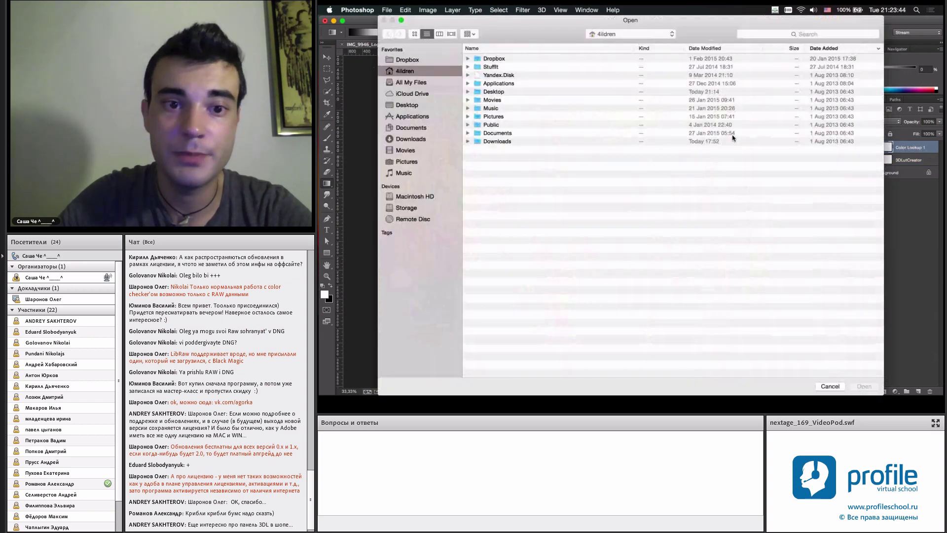
pyautogui.click(405, 105)
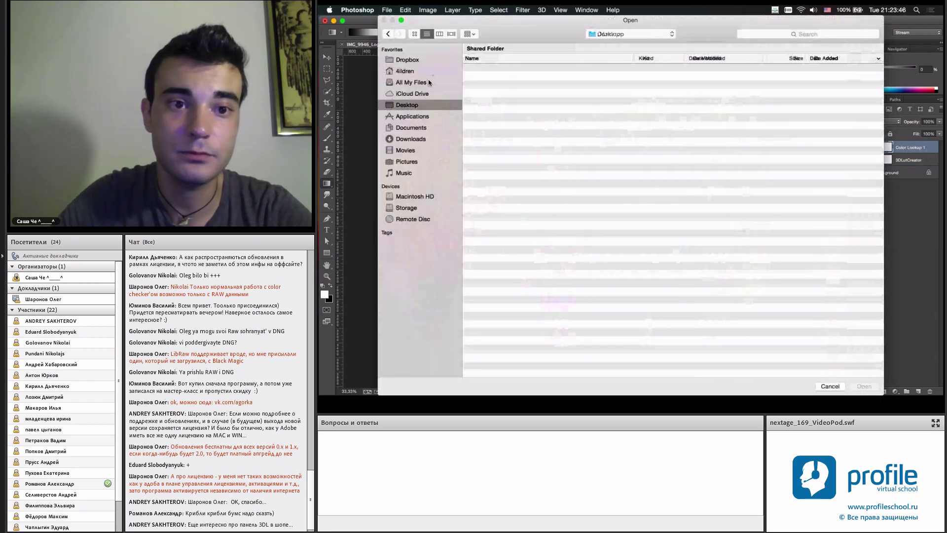
pyautogui.press('super+3')
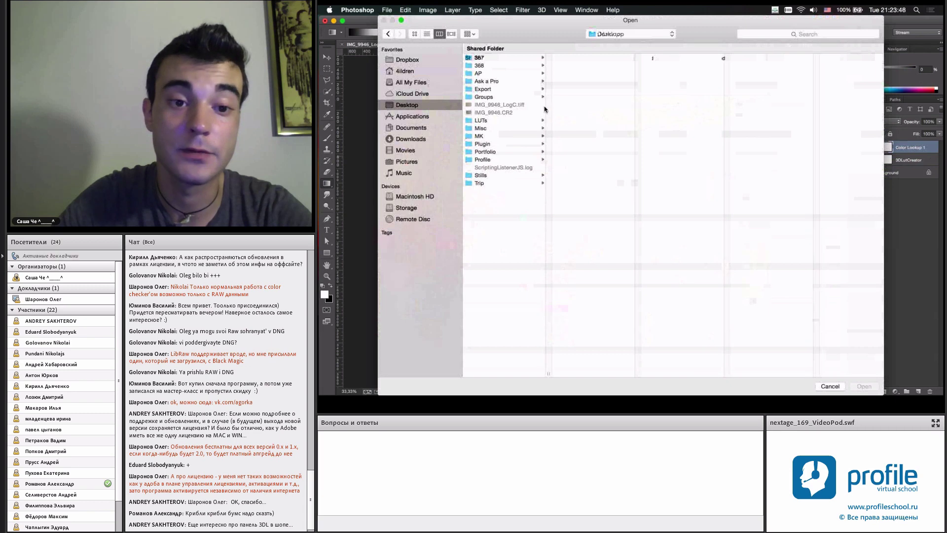
pyautogui.click(493, 136)
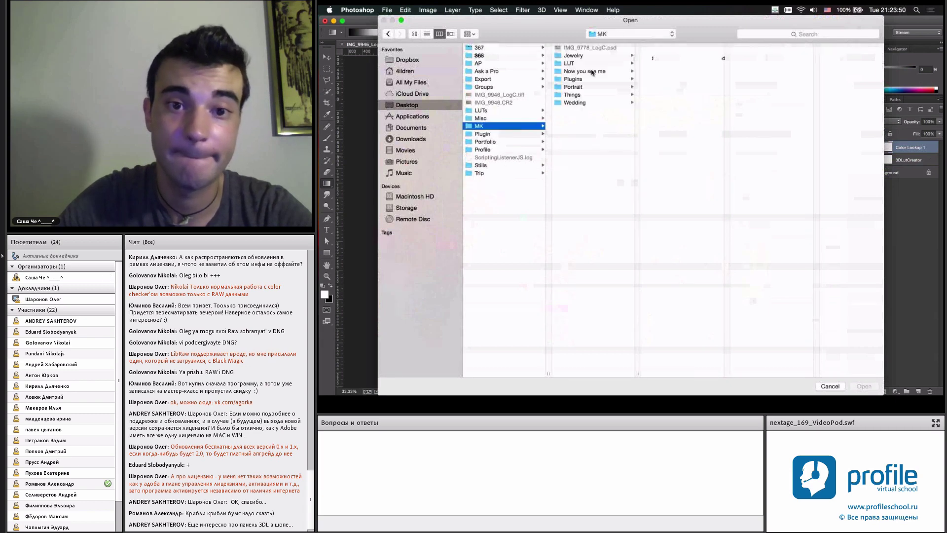
pyautogui.click(577, 63)
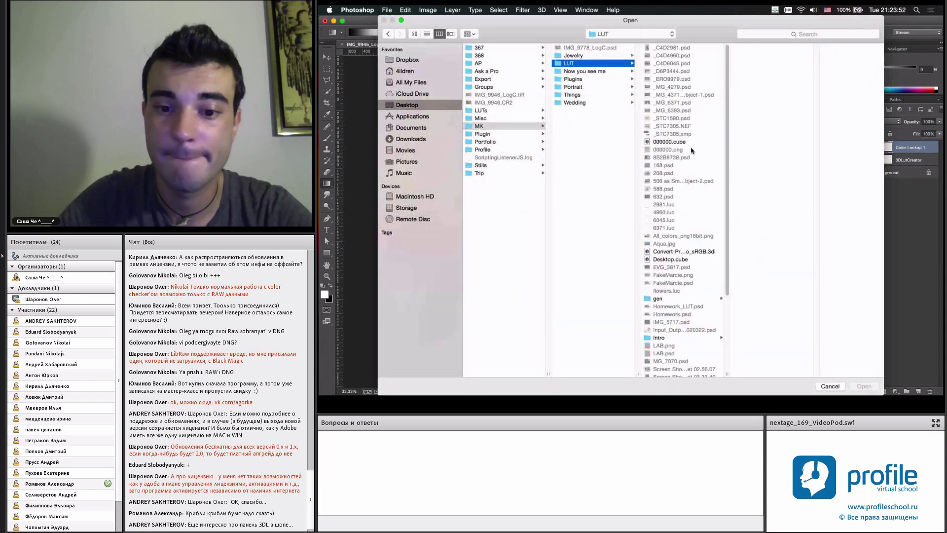
pyautogui.click(673, 252)
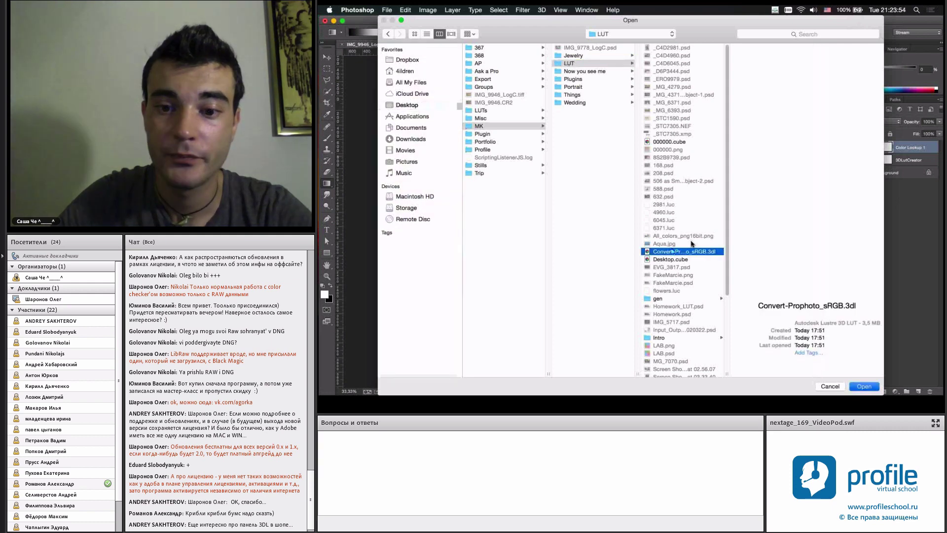
pyautogui.press('Return')
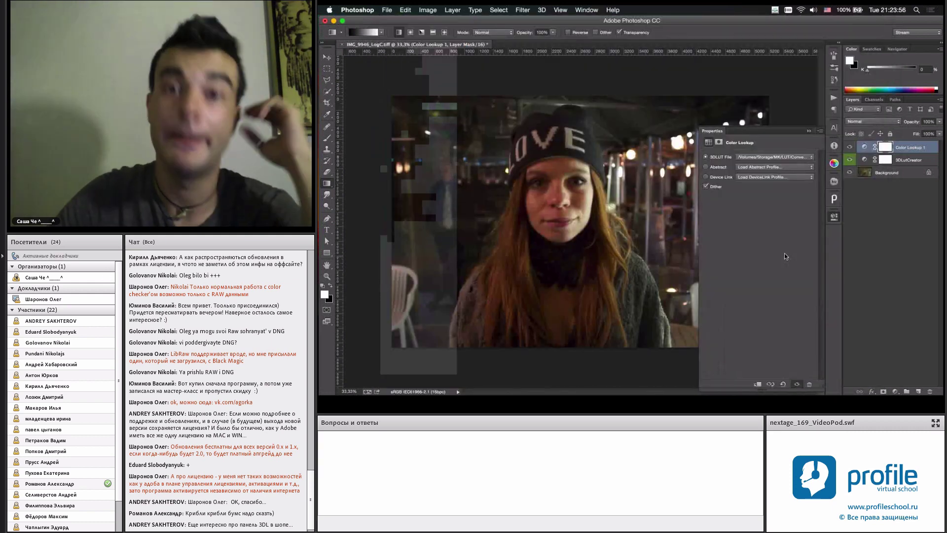
# Step: Step back and forward in History to compare the Color Lookup edit, then select Background
pyautogui.click(833, 216)
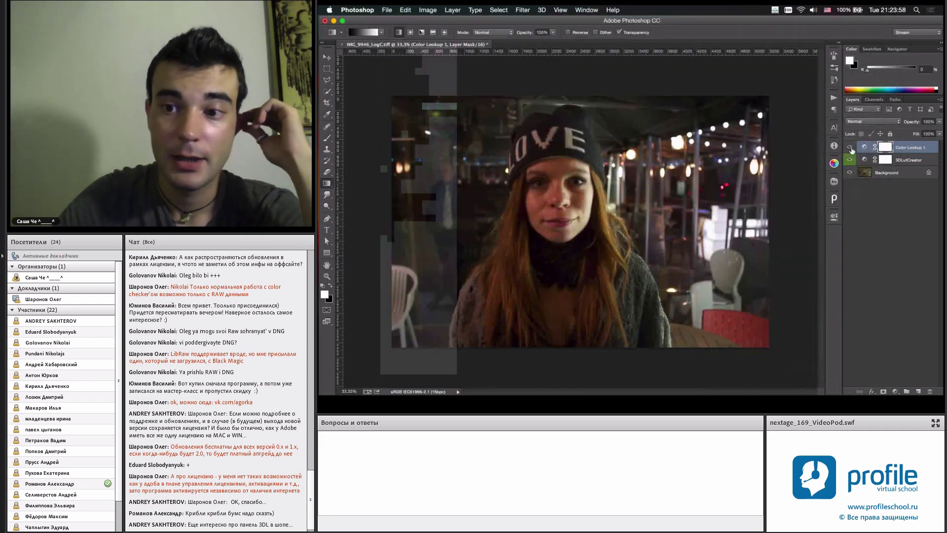
pyautogui.click(833, 78)
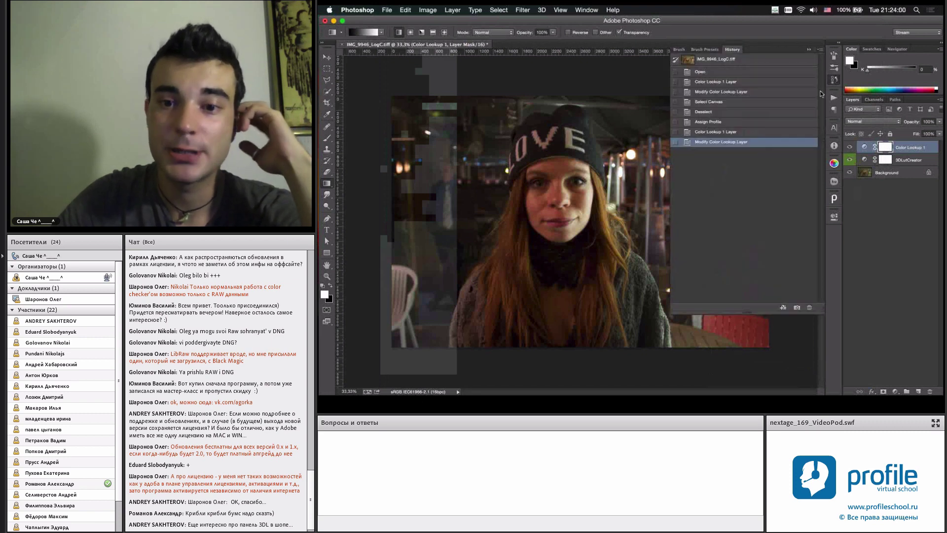
pyautogui.click(708, 111)
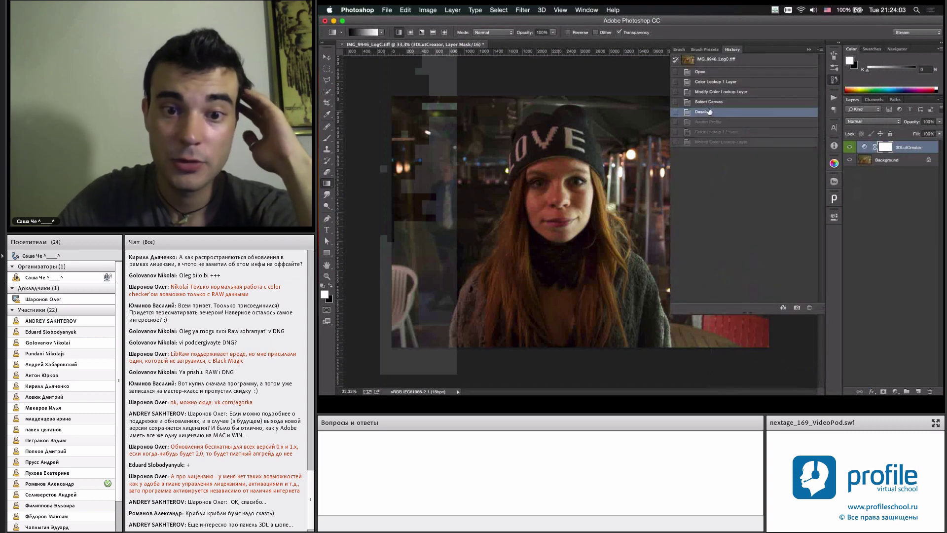
pyautogui.click(702, 140)
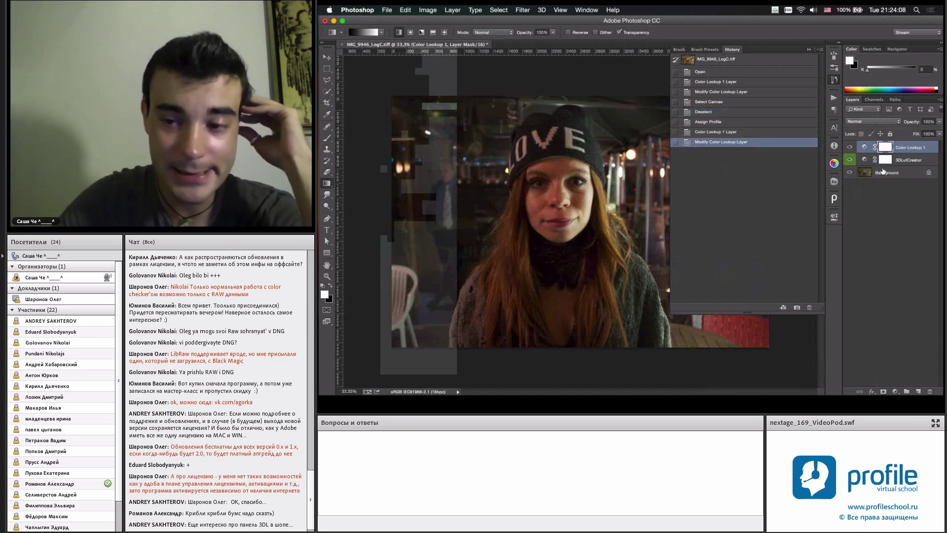
pyautogui.click(833, 80)
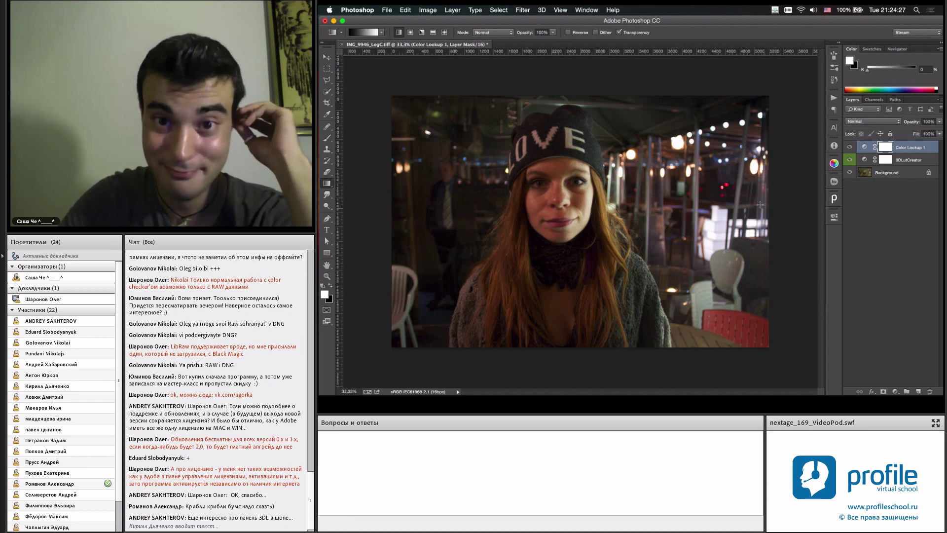
pyautogui.click(885, 170)
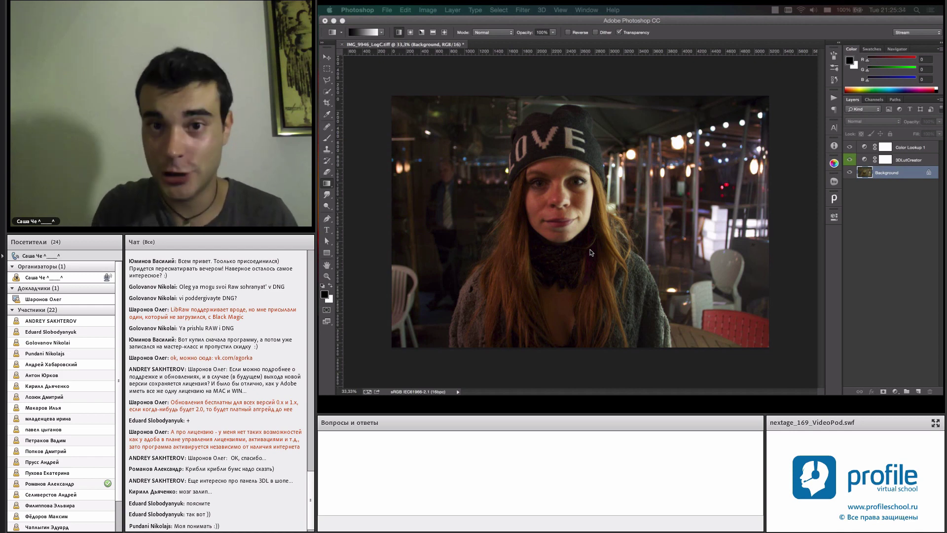
# Step: Hide both LUT layers to view the flat log original, then re-enable the 3DLutCreator layer
pyautogui.keyDown('alt'); pyautogui.click(848, 170); pyautogui.keyUp('alt')
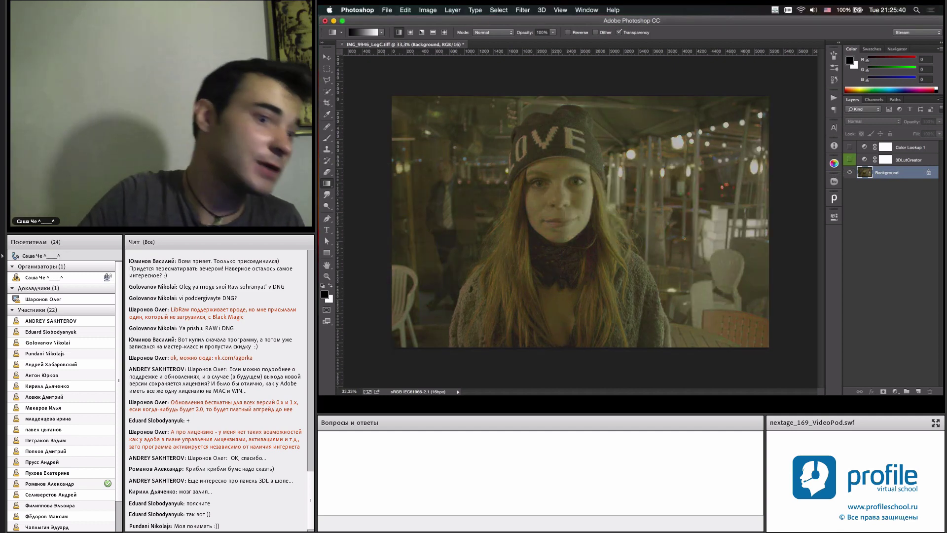
pyautogui.click(789, 161)
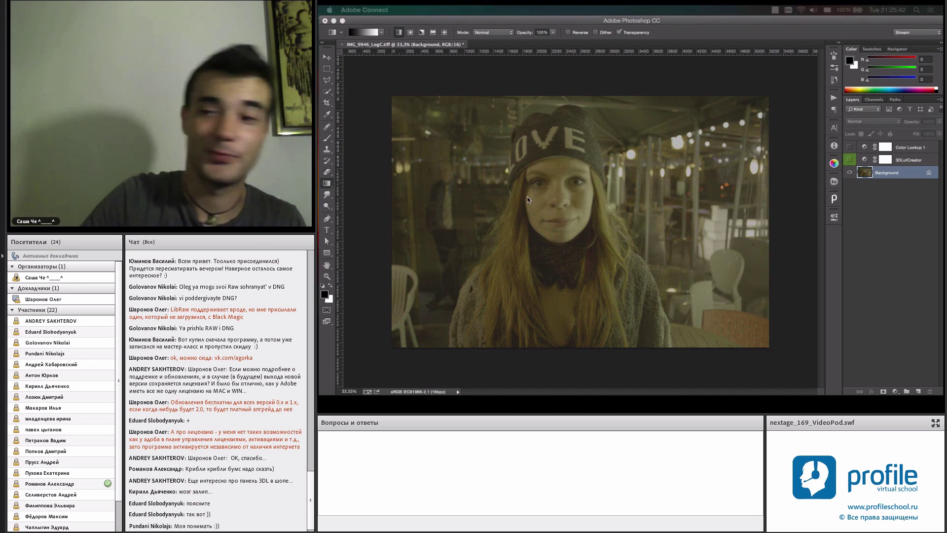
pyautogui.click(849, 160)
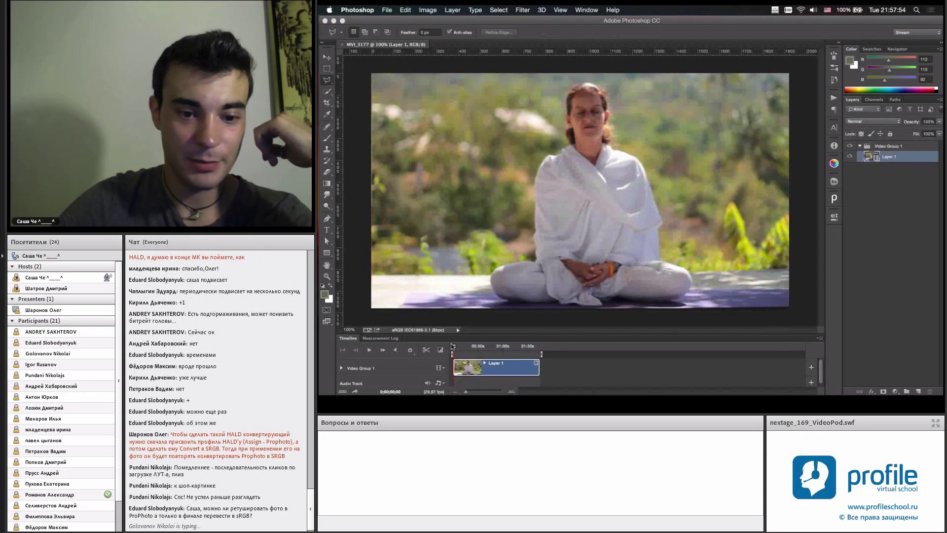
# Step: Set the MVI_3177 playhead to about 8 s and import that frame into 3D LUT Creator
pyautogui.moveTo(452, 346); pyautogui.dragTo(455, 346)
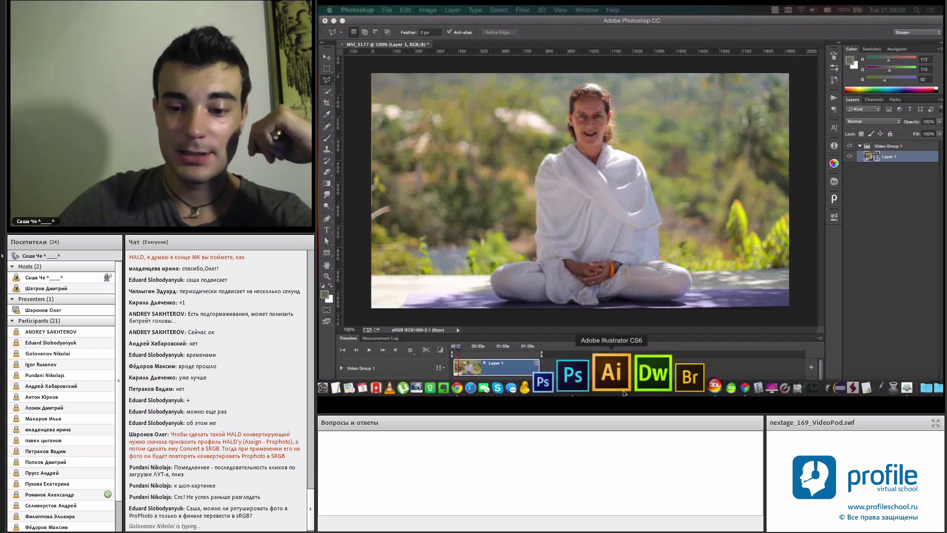
pyautogui.click(661, 382)
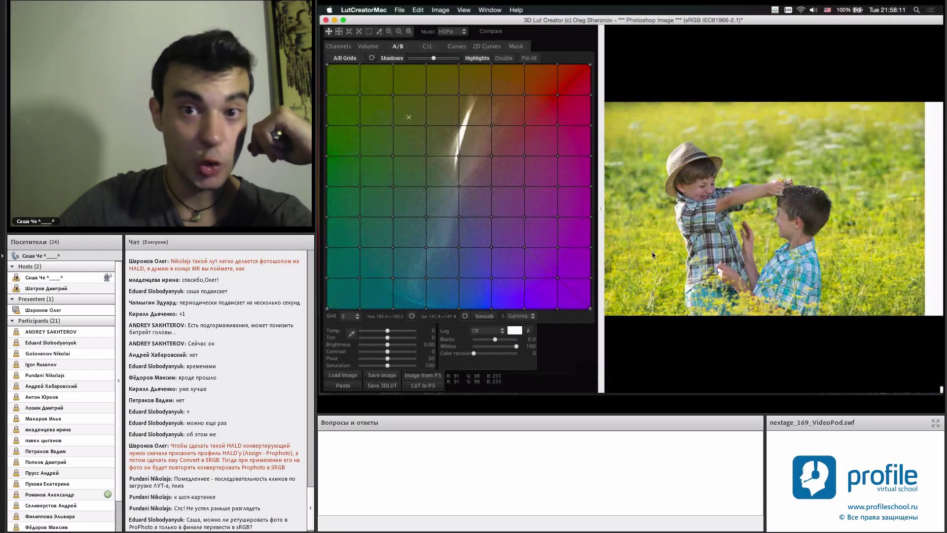
pyautogui.click(406, 375)
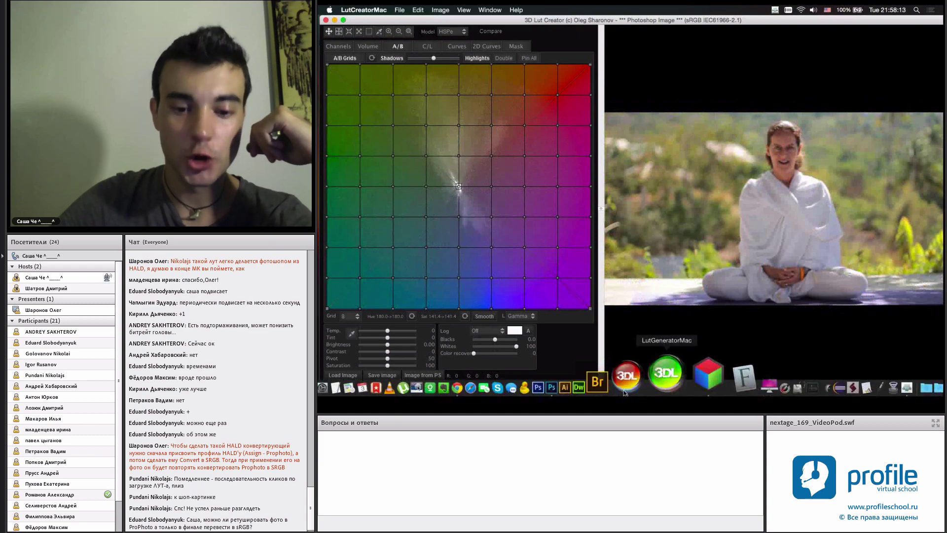
pyautogui.click(608, 373)
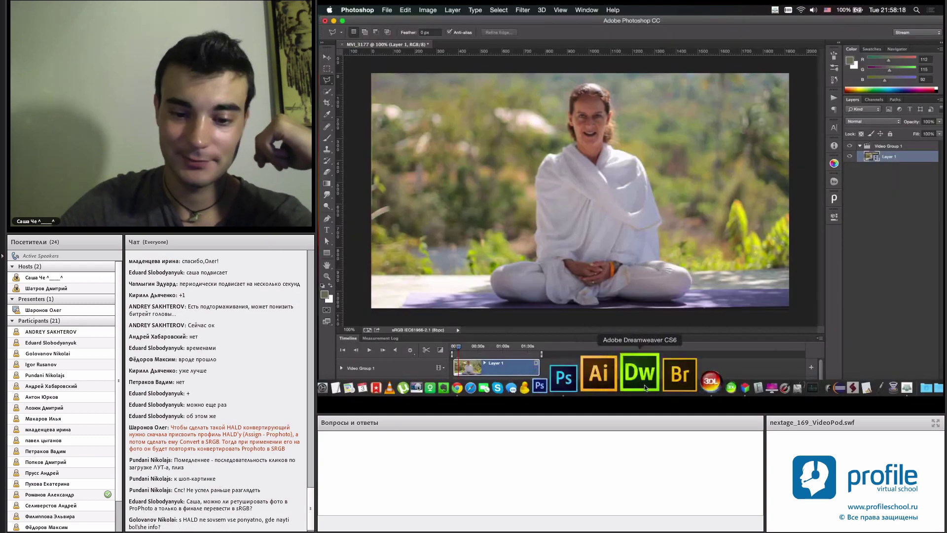
pyautogui.click(662, 380)
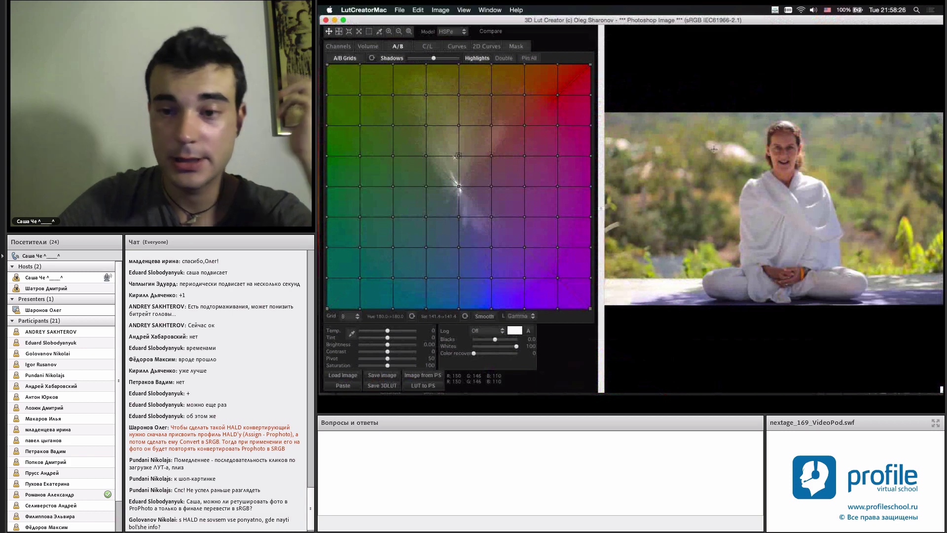
# Step: Reshape the mask curve by pulling its top endpoint left and raising its midpoint
pyautogui.click(516, 46)
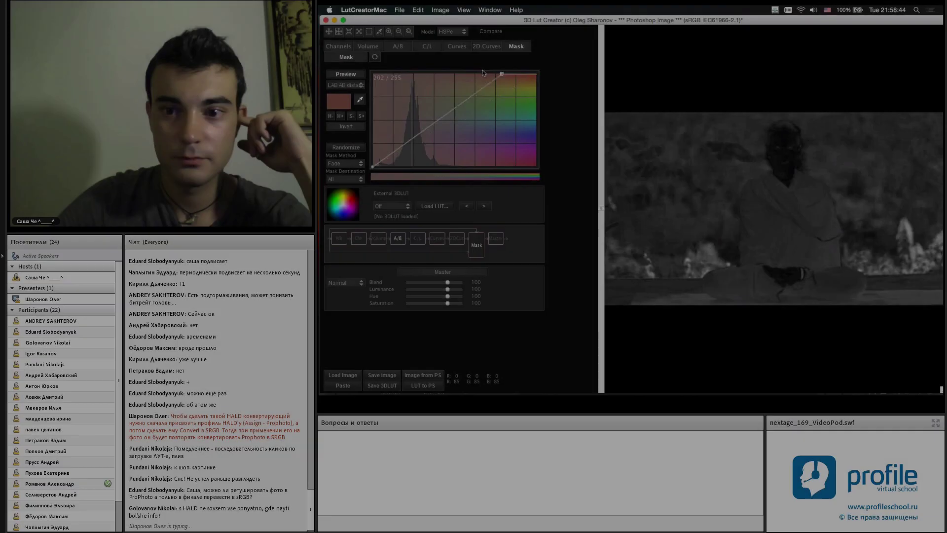
pyautogui.moveTo(535, 73); pyautogui.dragTo(433, 72)
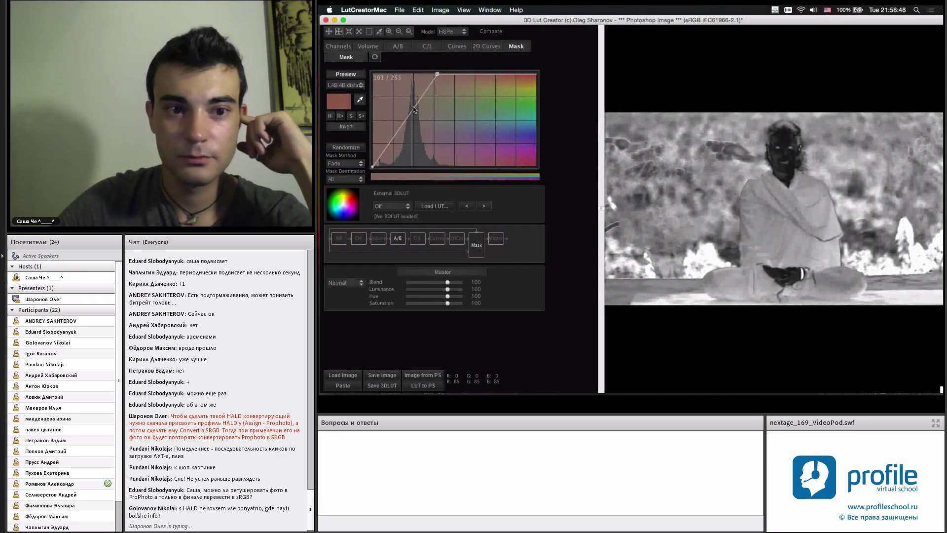
pyautogui.moveTo(414, 117); pyautogui.dragTo(410, 86)
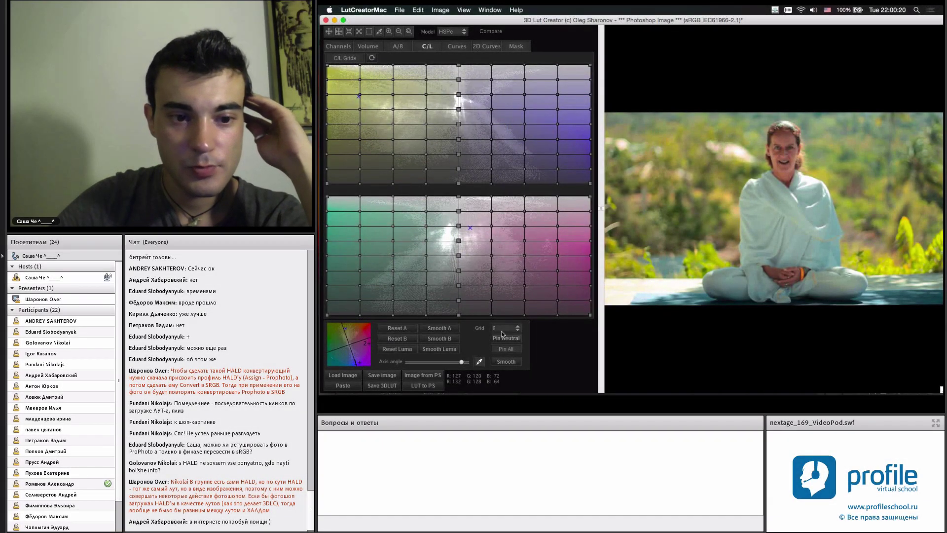
# Step: Shift nodes in the C/L and A/B grids, then toggle Before view twice to compare
pyautogui.moveTo(422, 225); pyautogui.dragTo(451, 226)
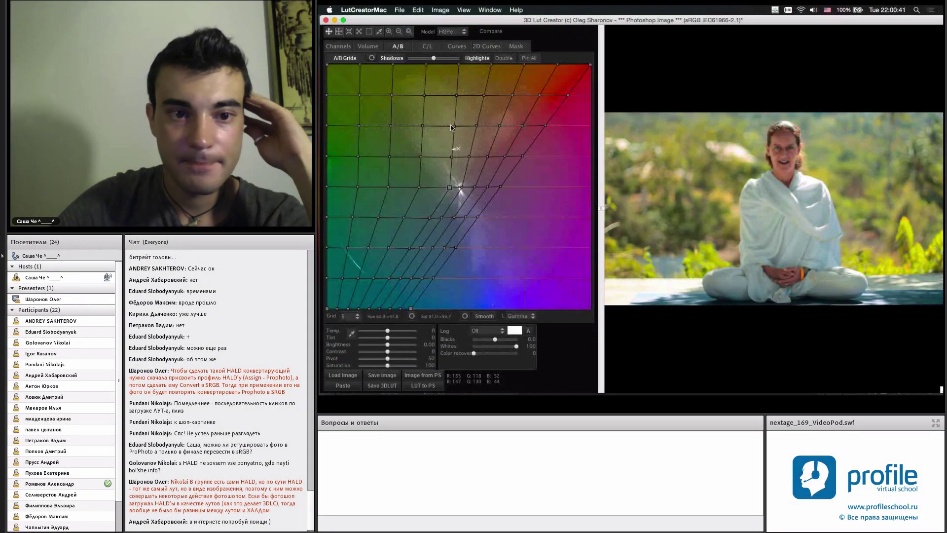
pyautogui.moveTo(451, 125)
pyautogui.mouseDown()
pyautogui.moveTo(430, 144)
pyautogui.moveTo(406, 127)
pyautogui.moveTo(424, 133)
pyautogui.mouseUp()
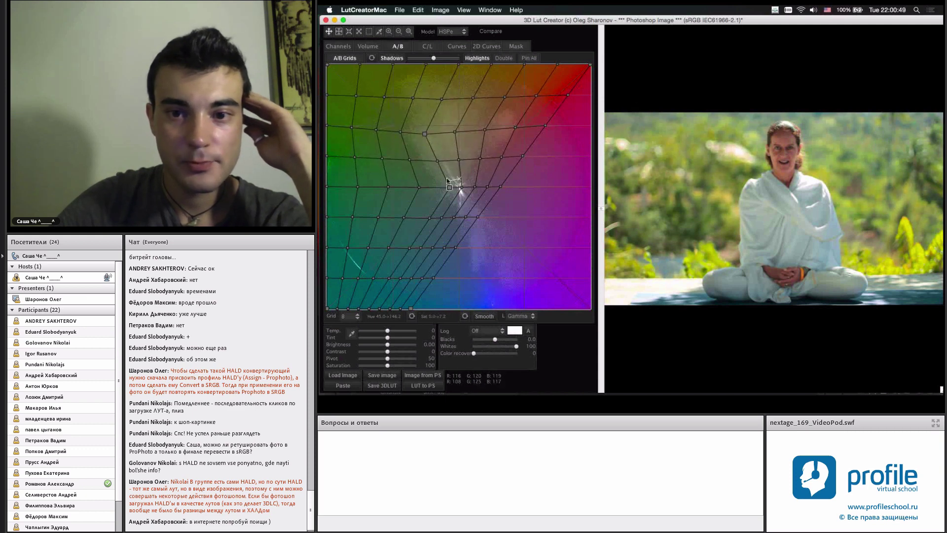
pyautogui.moveTo(447, 181); pyautogui.dragTo(442, 176)
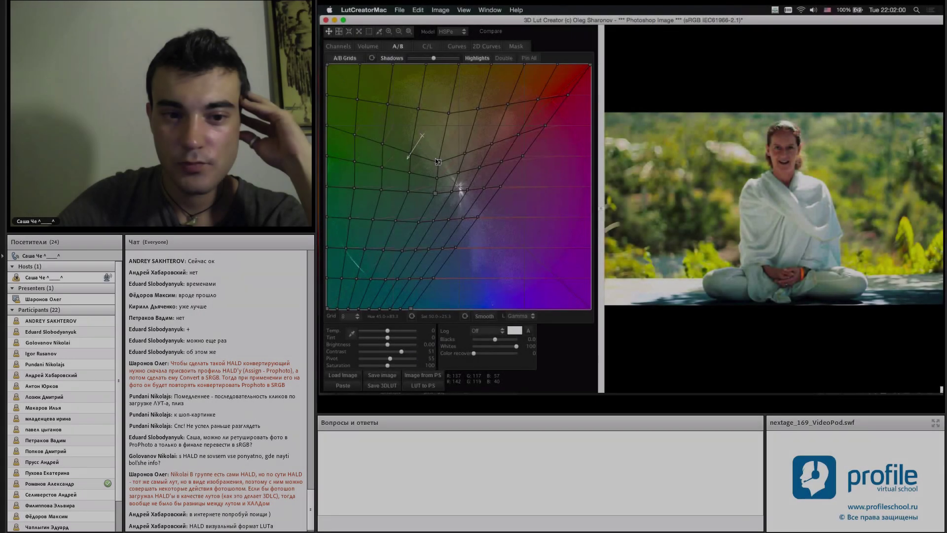
pyautogui.press('super+b')
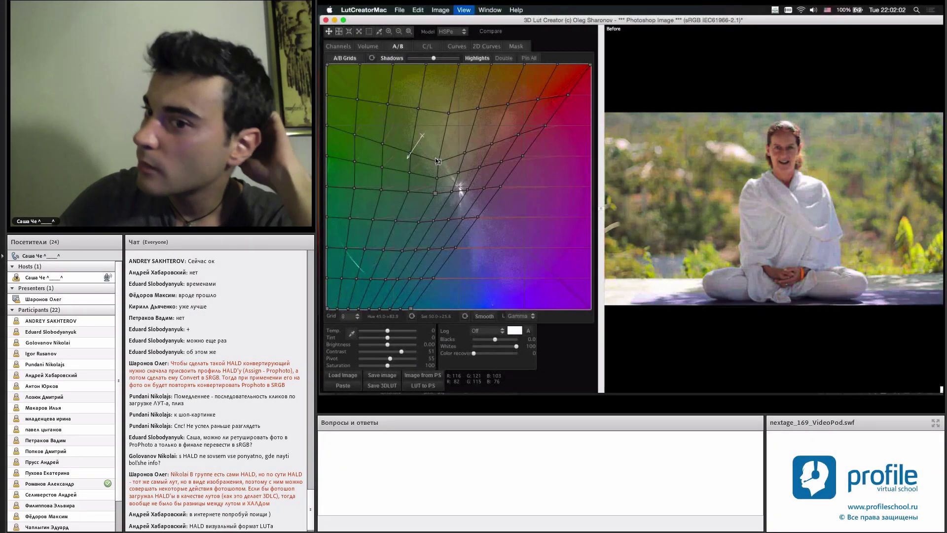
pyautogui.press('super+b')
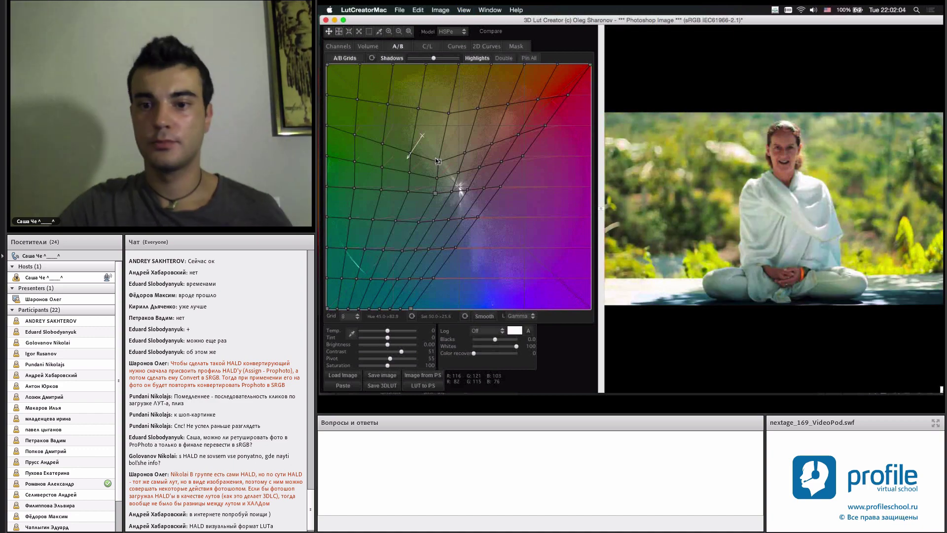
# Step: Send the grade to the MVI_3177 clip with LUT to PS and play the timeline
pyautogui.click(415, 387)
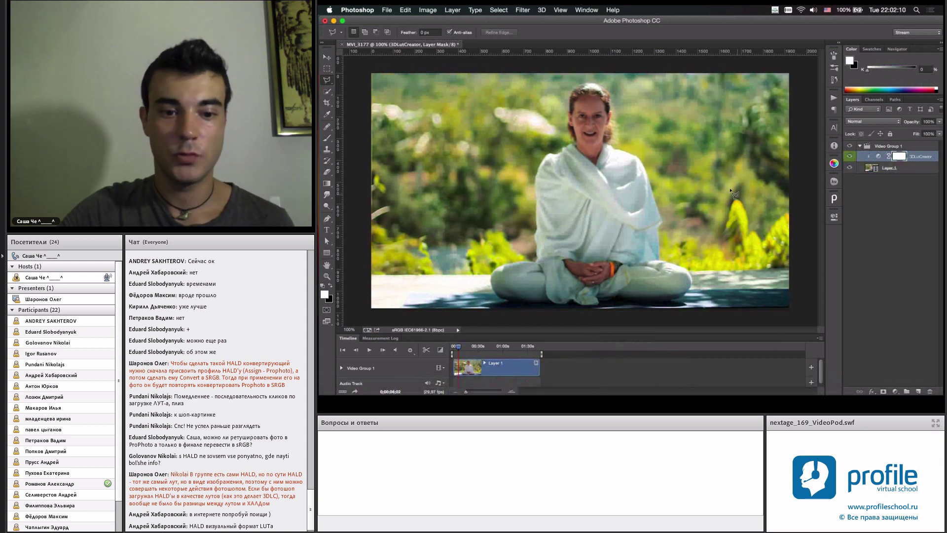
pyautogui.press('space')
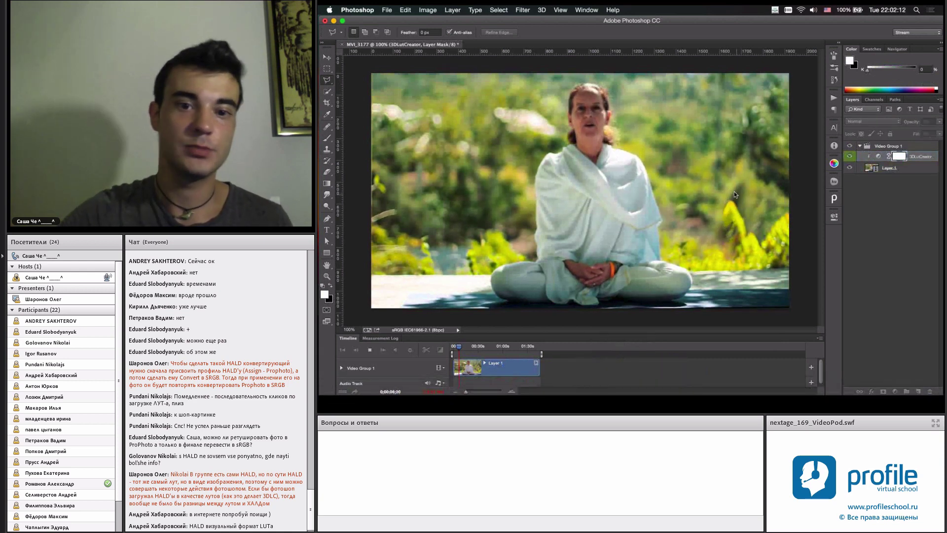